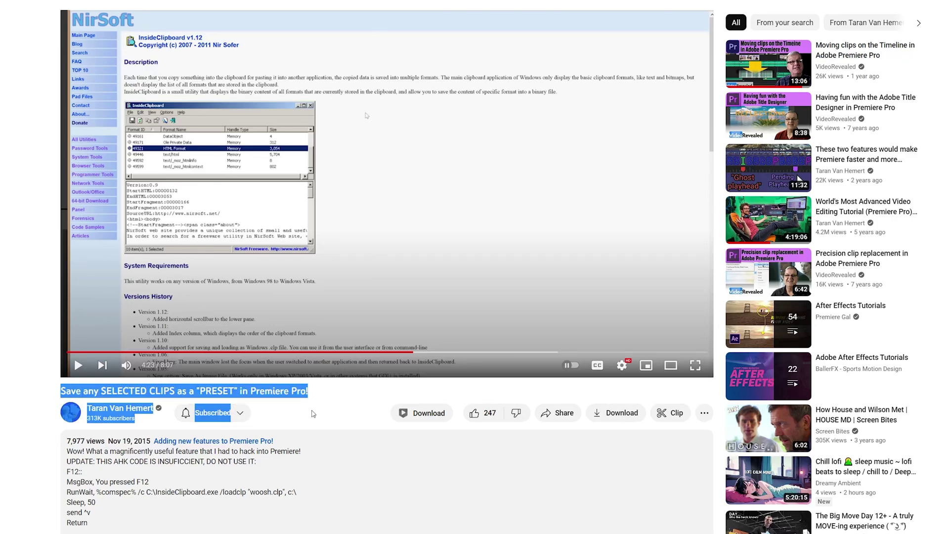
# Step: Highlight the title of the video on saving selected clips as a preset, and that of the insideclipboard.exe video
pyautogui.click(327, 455)
pyautogui.moveTo(117, 391); pyautogui.dragTo(276, 391)
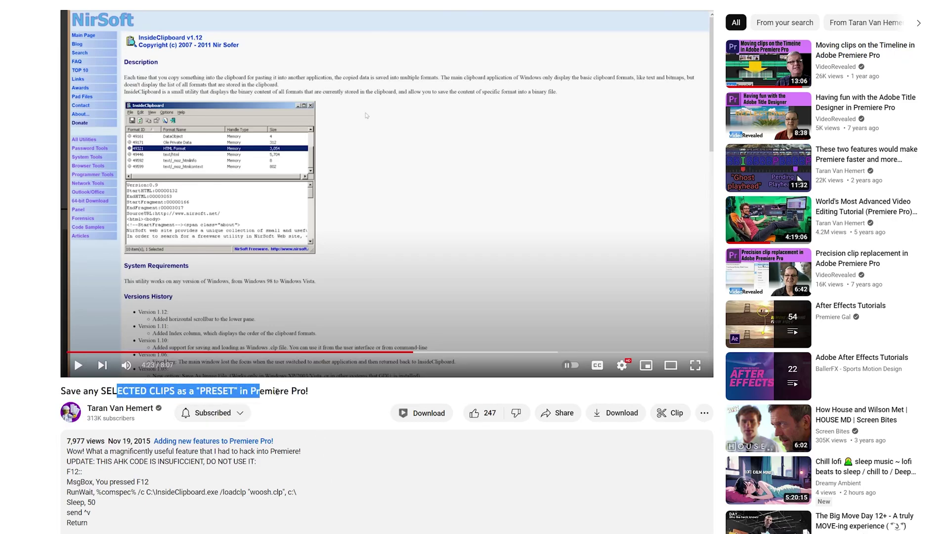
pyautogui.click(277, 391)
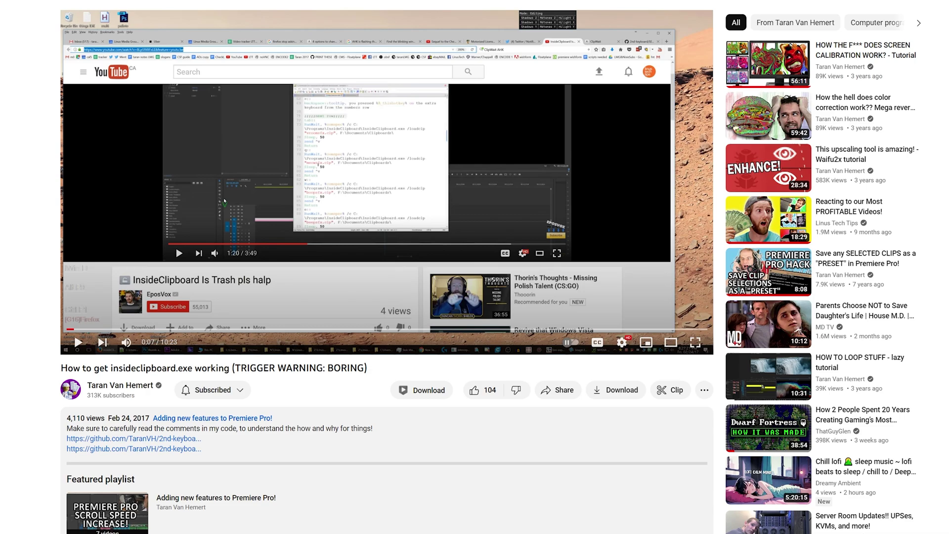
pyautogui.hotkey('alt', 'Right')
pyautogui.moveTo(73, 368); pyautogui.dragTo(327, 370)
pyautogui.click(396, 364)
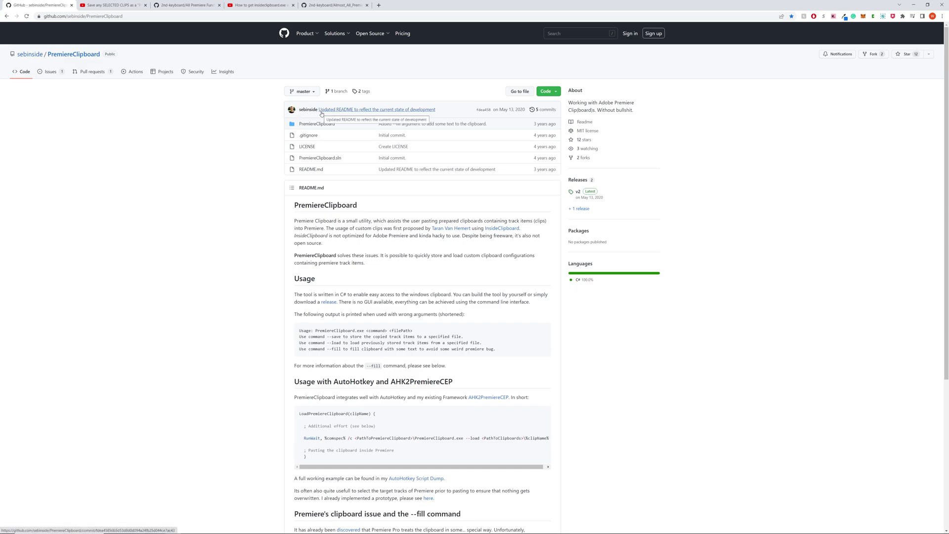
# Step: Read the PremiereClipboard README on GitHub, highlighting its mention of InsideClipboard and continuing through the usage sections
pyautogui.moveTo(521, 228); pyautogui.dragTo(482, 228)
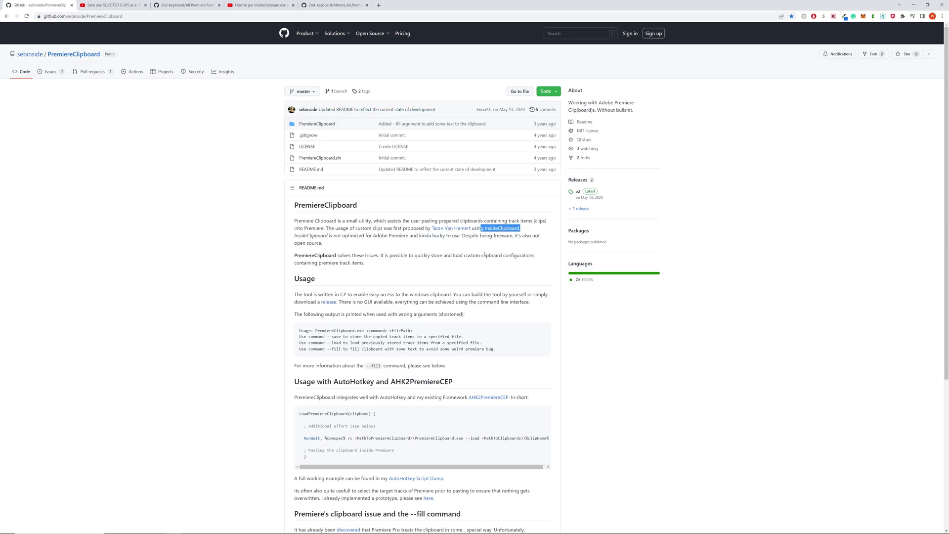
pyautogui.click(484, 254)
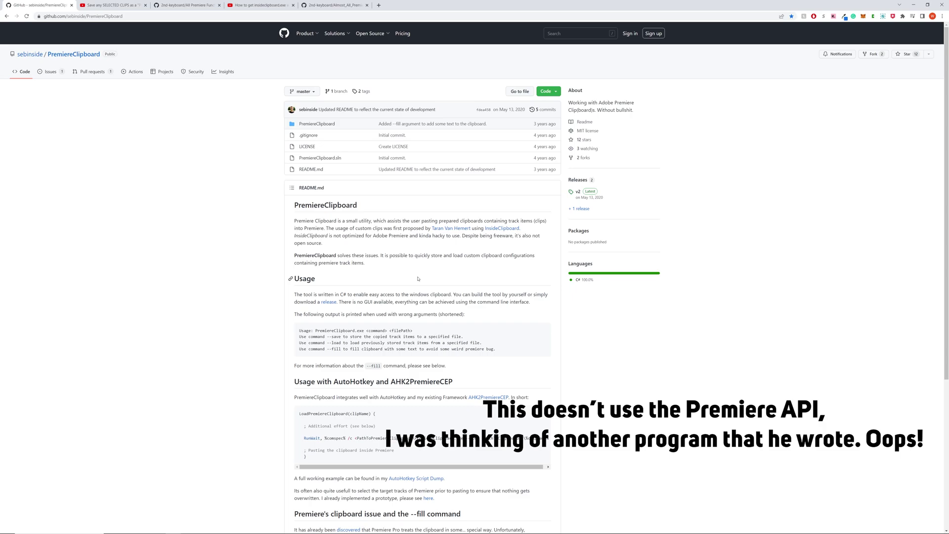
pyautogui.scroll(-2, 418, 278)
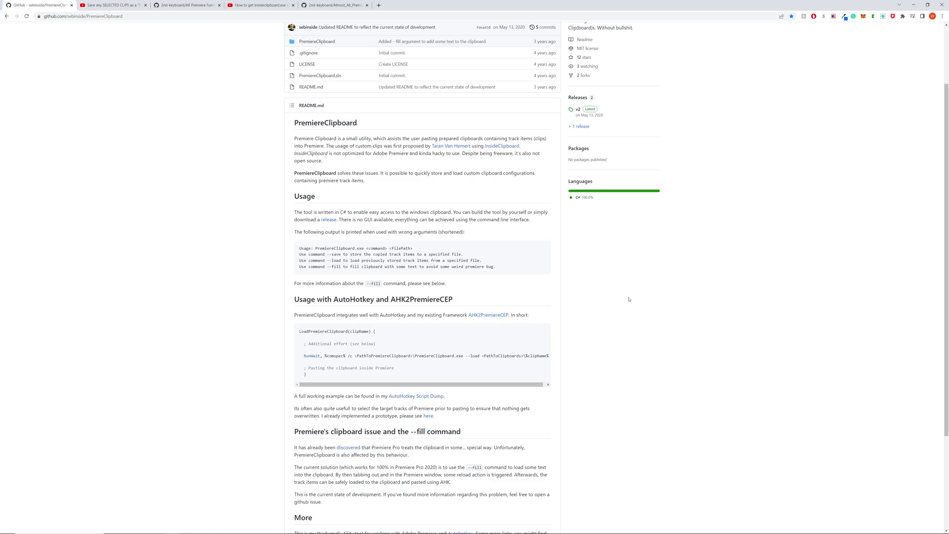
# Step: Switch to Premiere Pro and paste the stored Yellow clip into the empty timeline past the sequence's end
pyautogui.hotkey('alt', 'Tab')
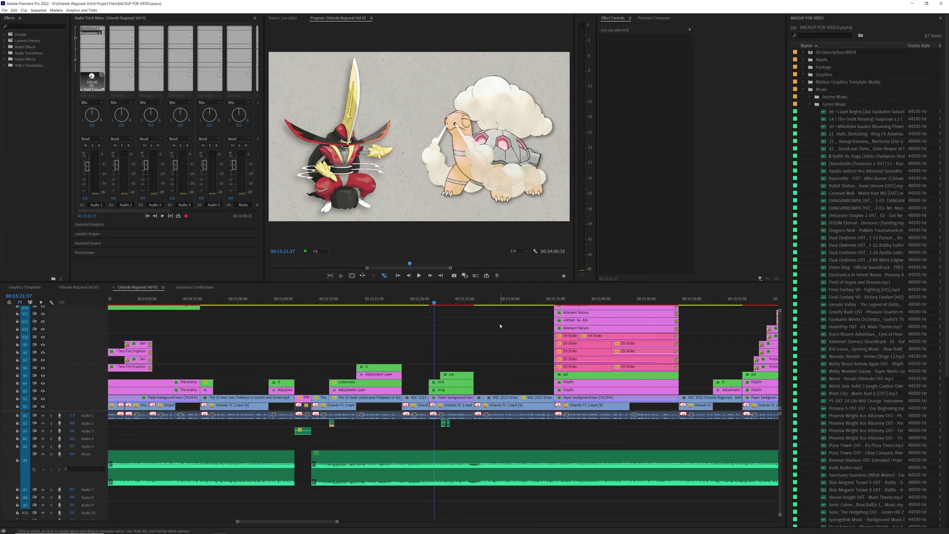
pyautogui.click(499, 325)
pyautogui.press('End')
pyautogui.click(486, 301)
pyautogui.scroll(-2, 473, 413)
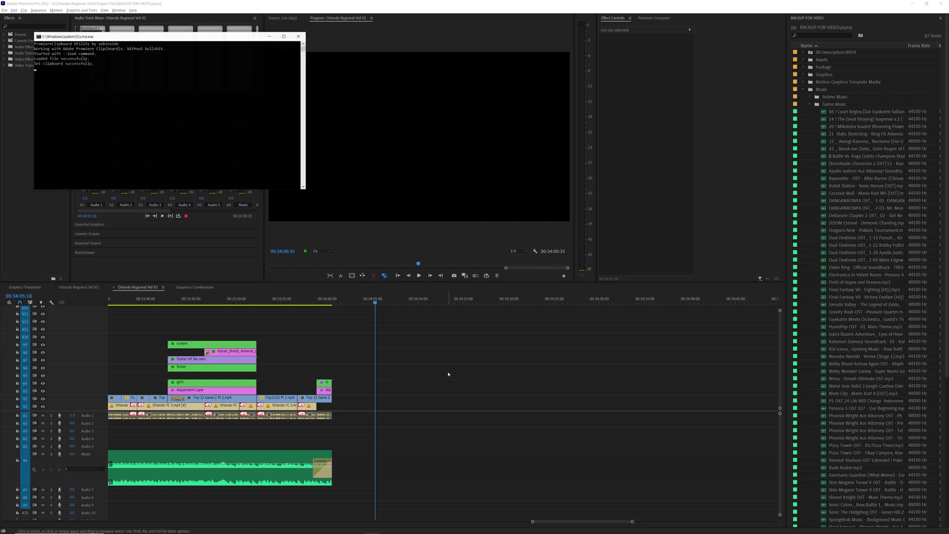
pyautogui.hotkey('ctrl', 'v')
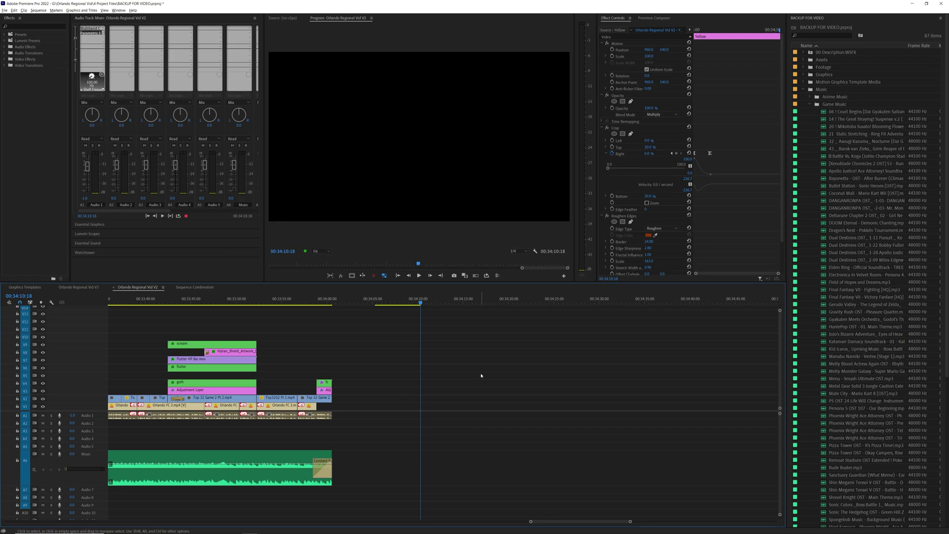
pyautogui.scroll(5, 427, 371)
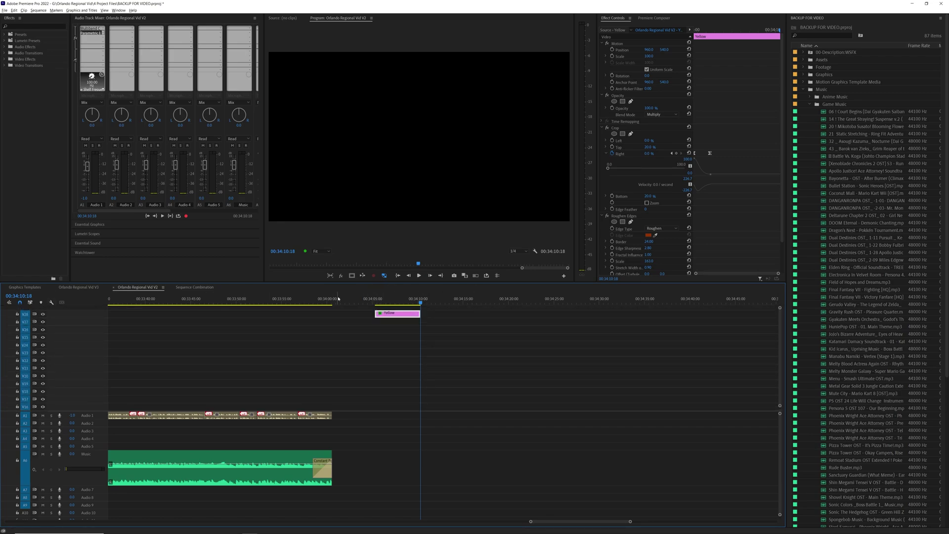
# Step: Move the playhead past the pasted Yellow clip to 00:34:11:21, deselect everything and paste a stored clip there
pyautogui.moveTo(370, 299); pyautogui.dragTo(429, 313)
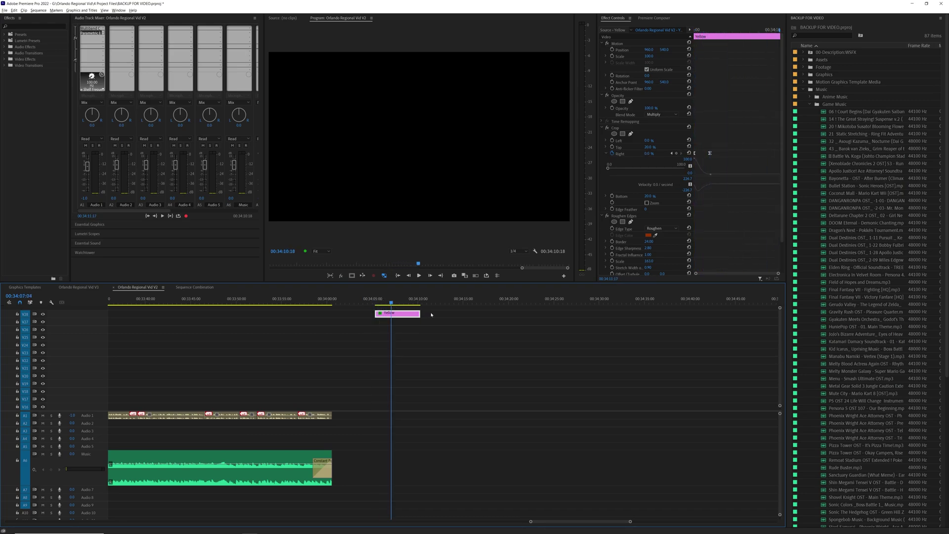
pyautogui.click(478, 347)
pyautogui.click(478, 347)
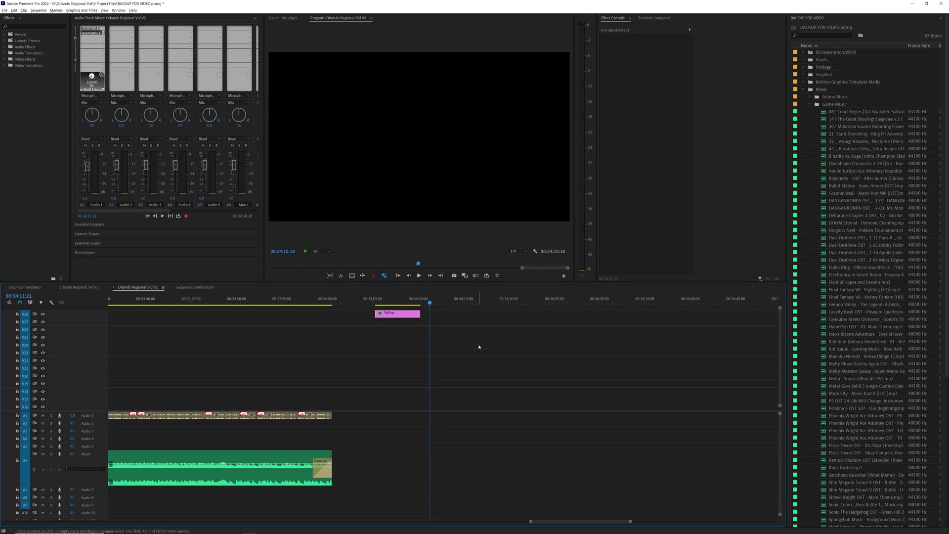
pyautogui.hotkey('ctrl', 'v')
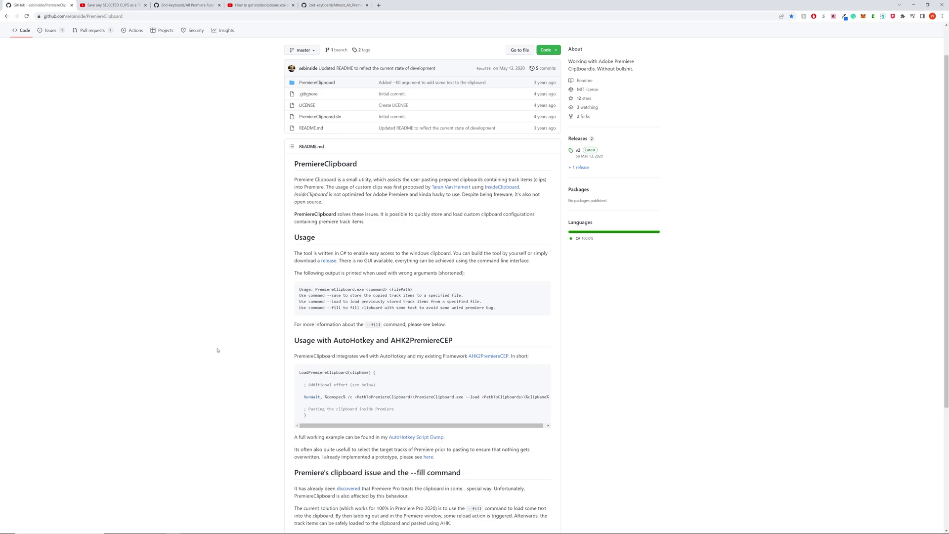
# Step: Switch to the PremiereClipboard GitHub page, open its releases and download PremiereClipboard_v2.zip
pyautogui.scroll(-1, 217, 350)
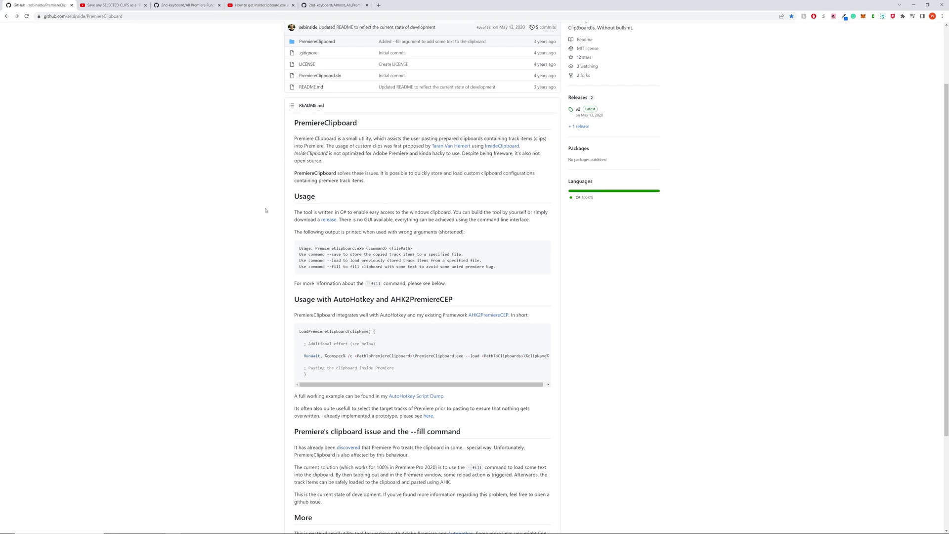
pyautogui.click(328, 220)
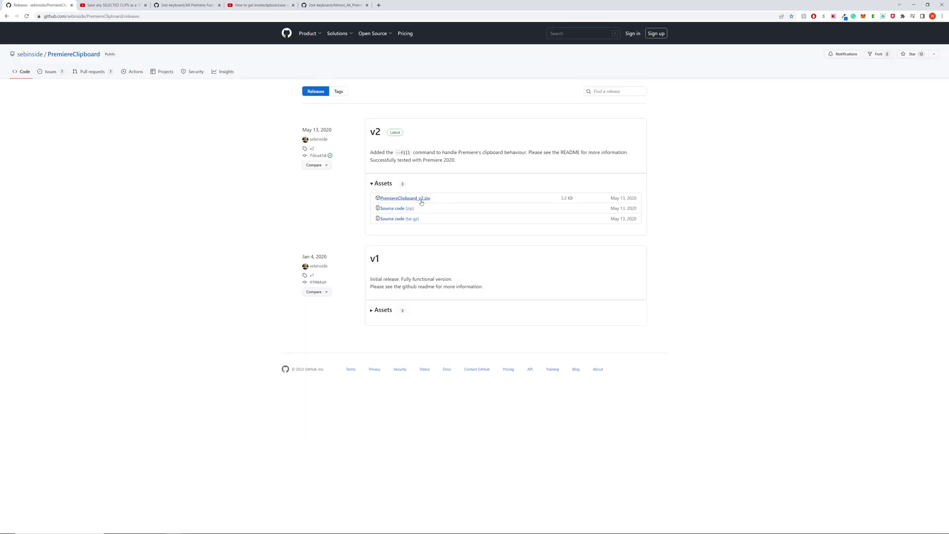
pyautogui.click(421, 201)
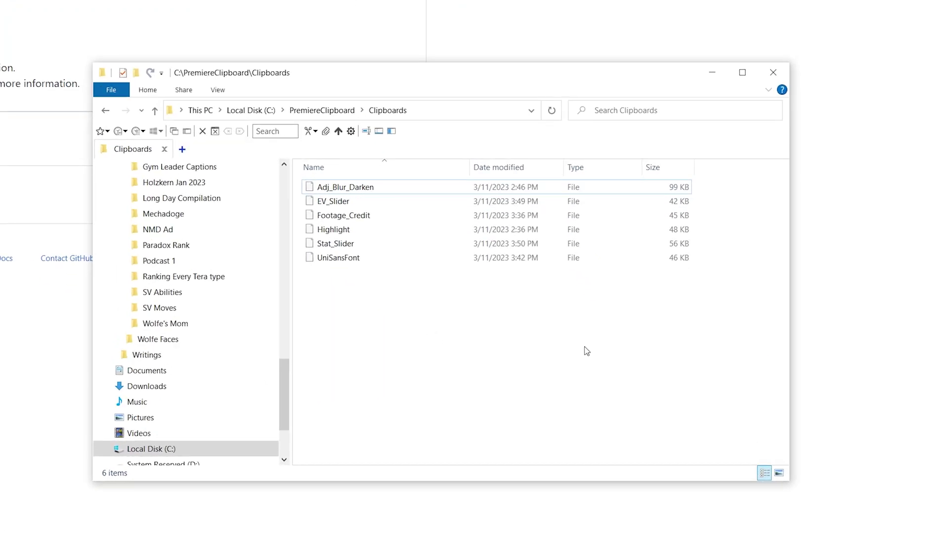
# Step: Switch to File Explorer and examine the PremiereClipboard folder on drive C:, including its program and Clipboards subfolder
pyautogui.hotkey('alt', 'Up')
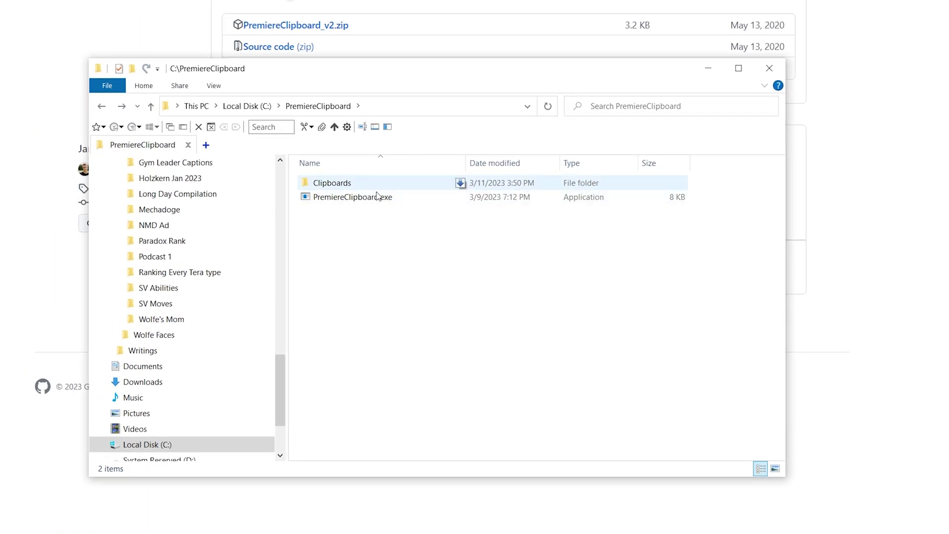
pyautogui.click(443, 219)
pyautogui.hotkey('alt', 'Up')
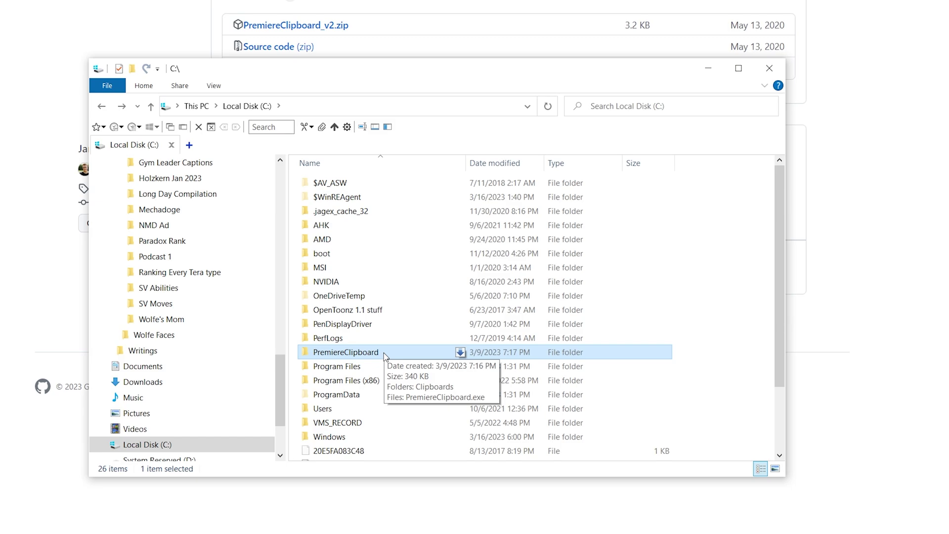
pyautogui.doubleClick(346, 352)
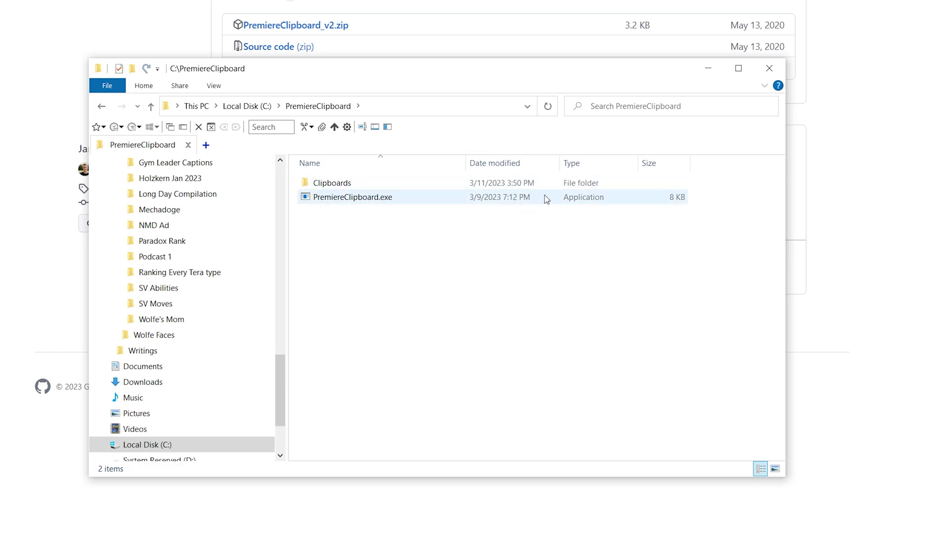
pyautogui.doubleClick(428, 184)
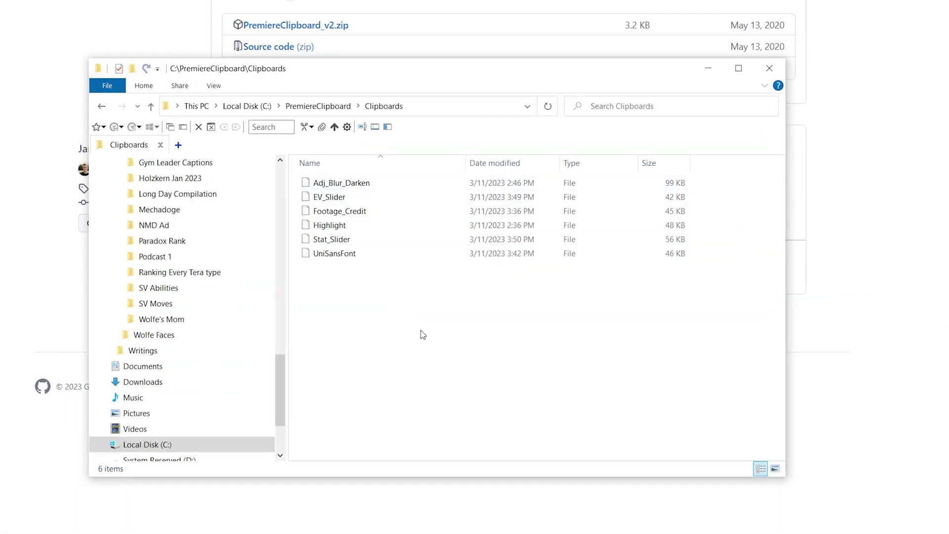
pyautogui.hotkey('alt', 'Left')
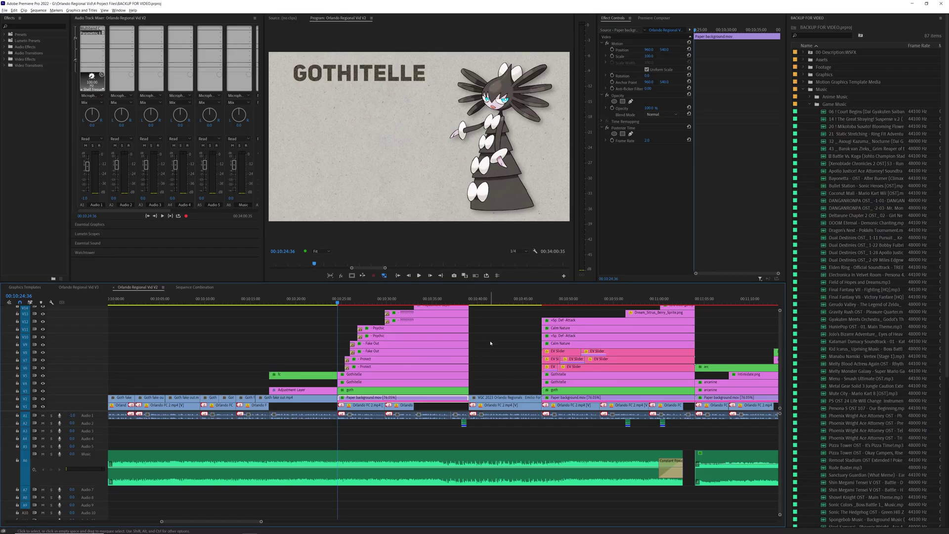
# Step: Switch to Premiere Pro and play back the Gothitelle section from 00:10:24:36
pyautogui.press('space')
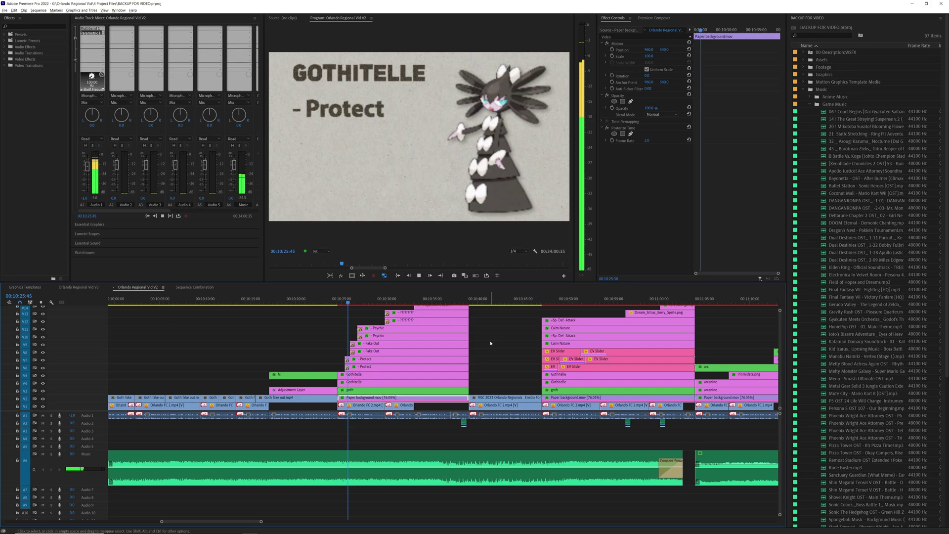
pyautogui.press('space')
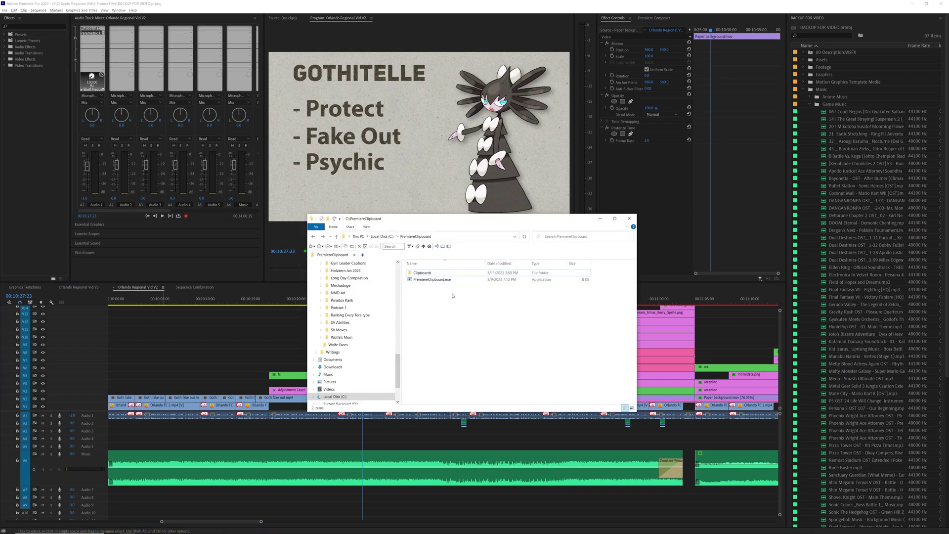
# Step: Run PremiereClipboard.exe from the PremiereClipboard folder to read its save, load and fill commands
pyautogui.doubleClick(433, 280)
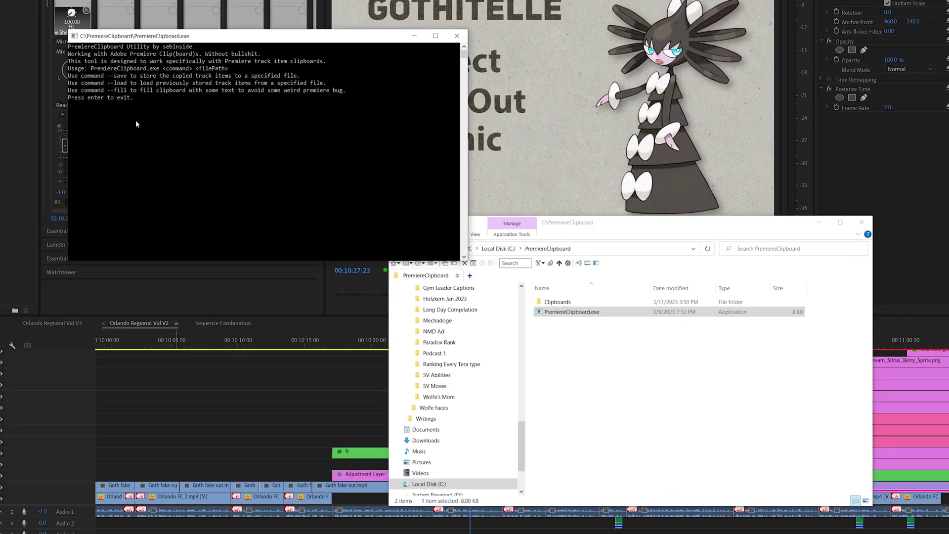
pyautogui.click(79, 105)
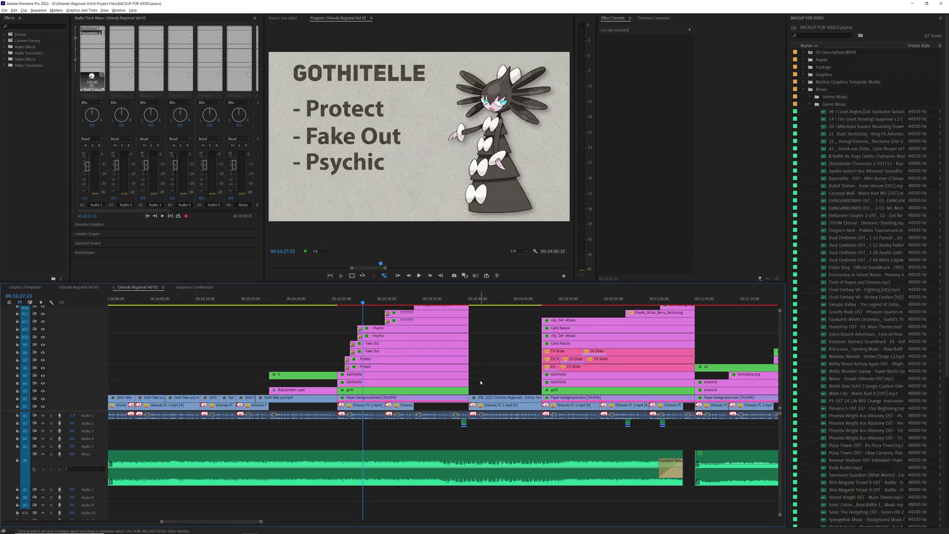
# Step: Select the Paper background.mov clip beneath the Gothitelle graphics and save it as a clipboard preset named Paper_Background
pyautogui.hotkey('ctrl', 'v')
pyautogui.moveTo(391, 328); pyautogui.dragTo(364, 332)
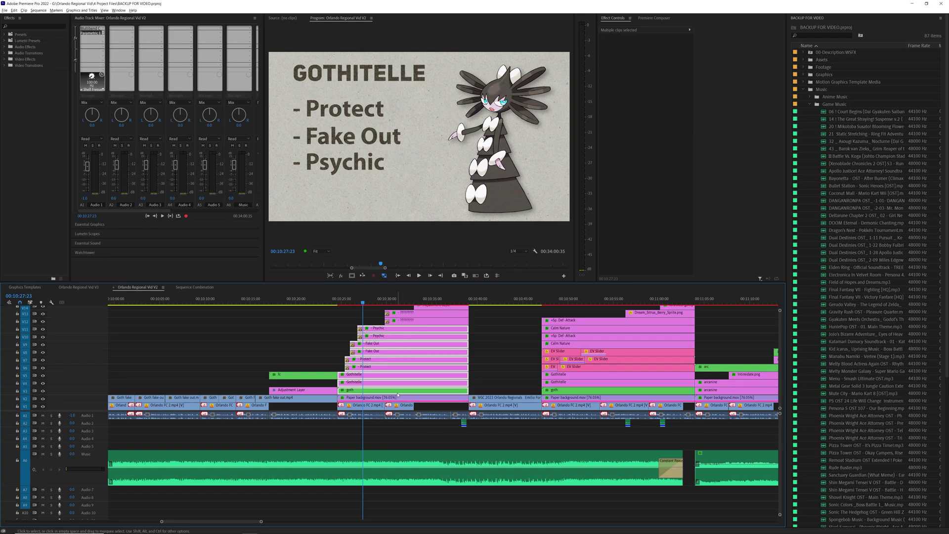
pyautogui.click(377, 400)
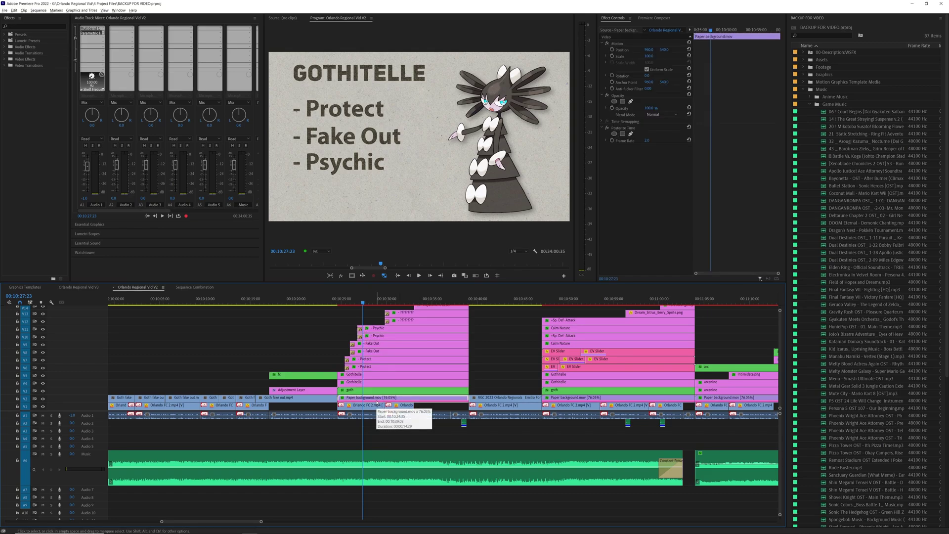
pyautogui.press('ctrl')
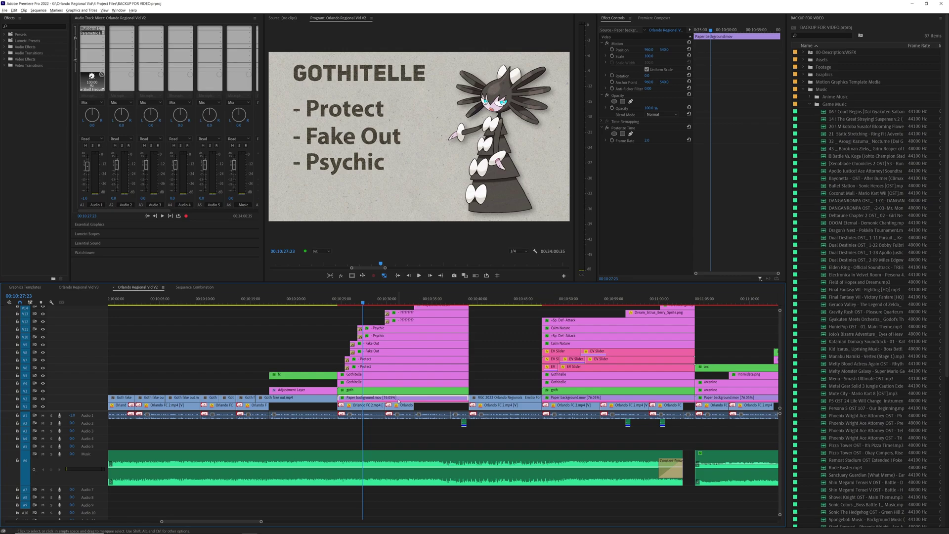
# Step: Check the Clipboards folder in File Explorer for the Paper_Background file, then move the window out of view
pyautogui.moveTo(948, 159); pyautogui.dragTo(921, 157)
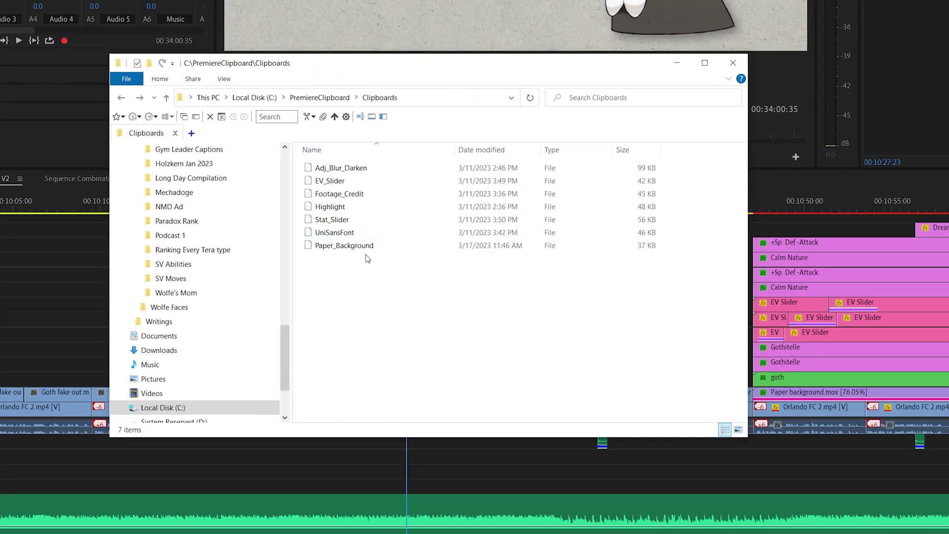
pyautogui.click(575, 275)
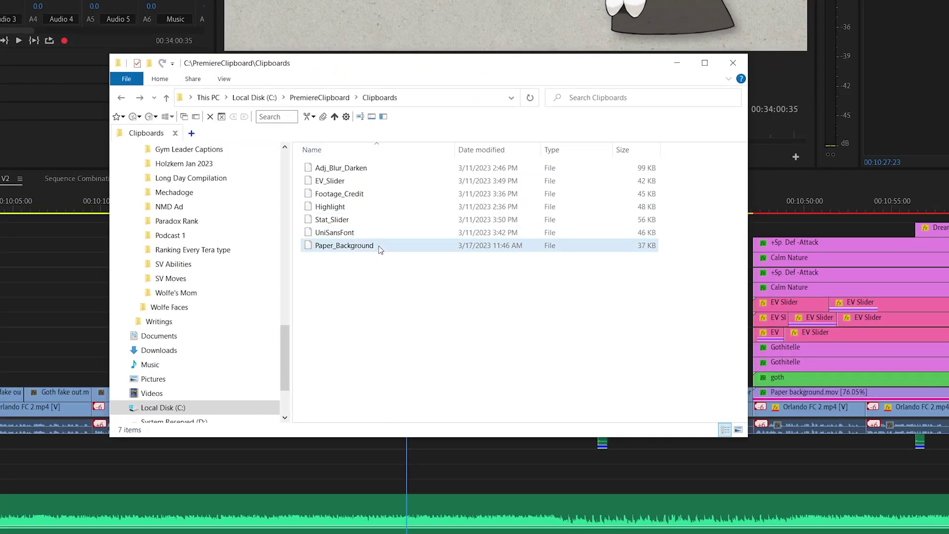
pyautogui.click(379, 246)
pyautogui.click(464, 349)
pyautogui.moveTo(596, 70); pyautogui.dragTo(948, 57)
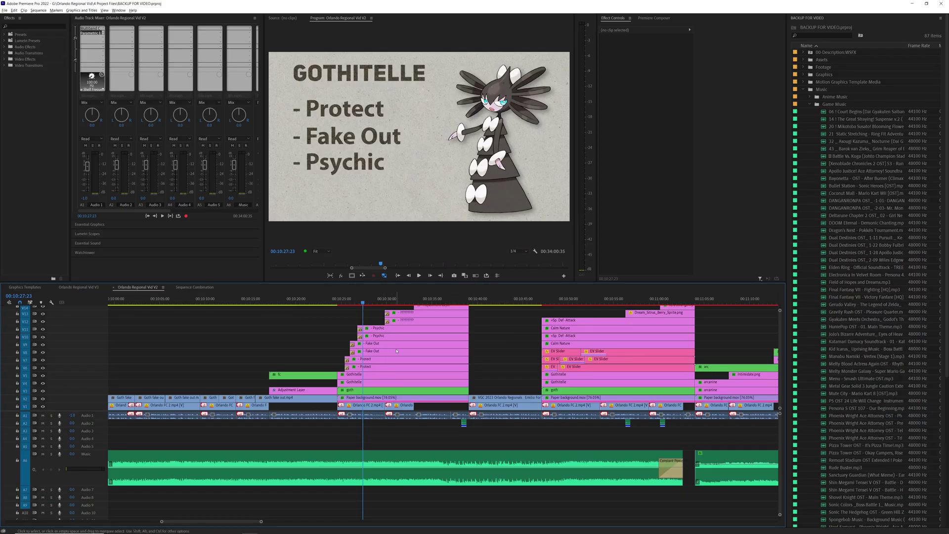
# Step: Paste the stored Paper background.mov clip at 00:34:37:09, past the end of the sequence, and scrub over it
pyautogui.press('\\')
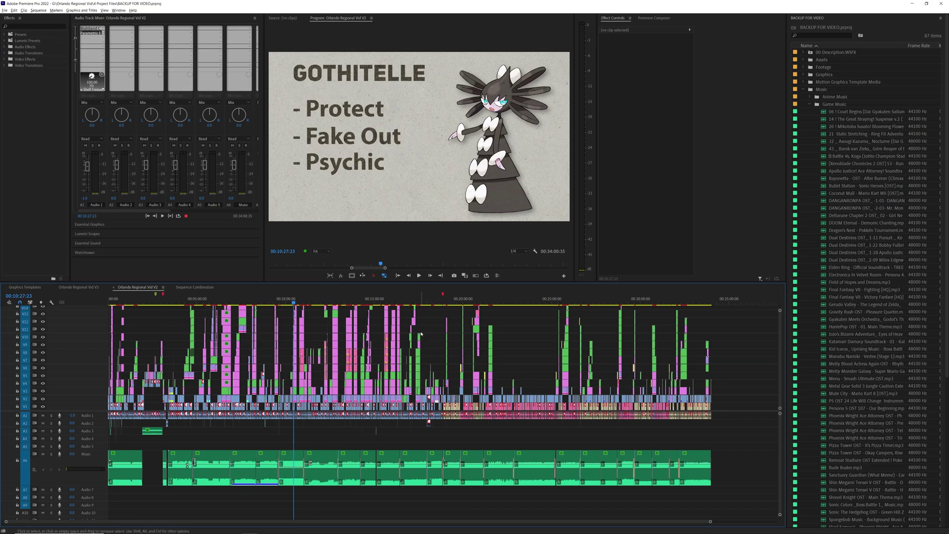
pyautogui.click(727, 340)
pyautogui.press('\\')
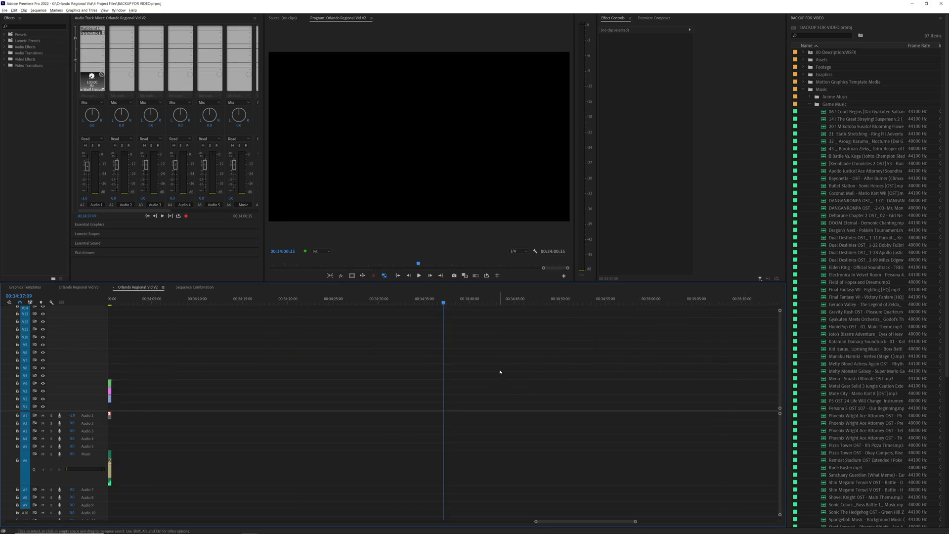
pyautogui.scroll(5, 500, 372)
pyautogui.hotkey('ctrl', 'v')
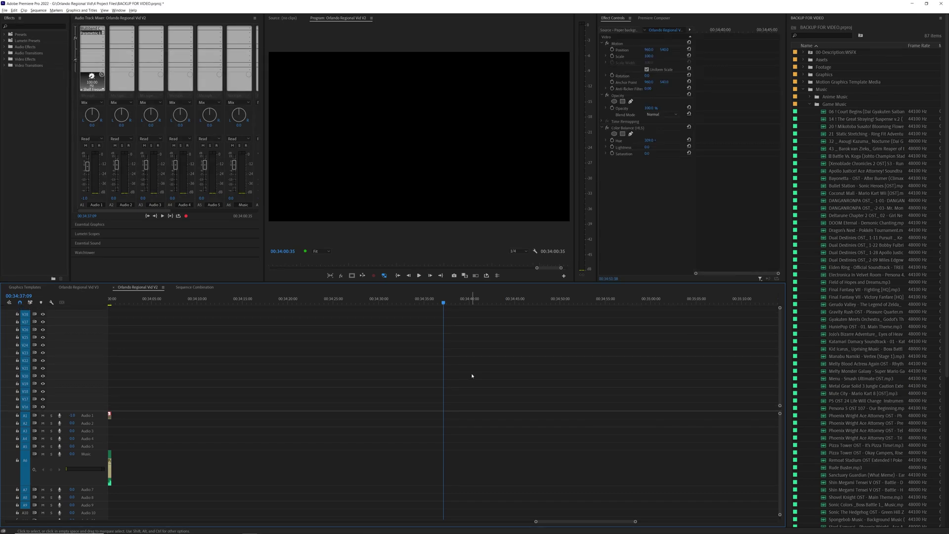
pyautogui.hotkey('ctrl', 'v')
pyautogui.moveTo(476, 299); pyautogui.dragTo(456, 300)
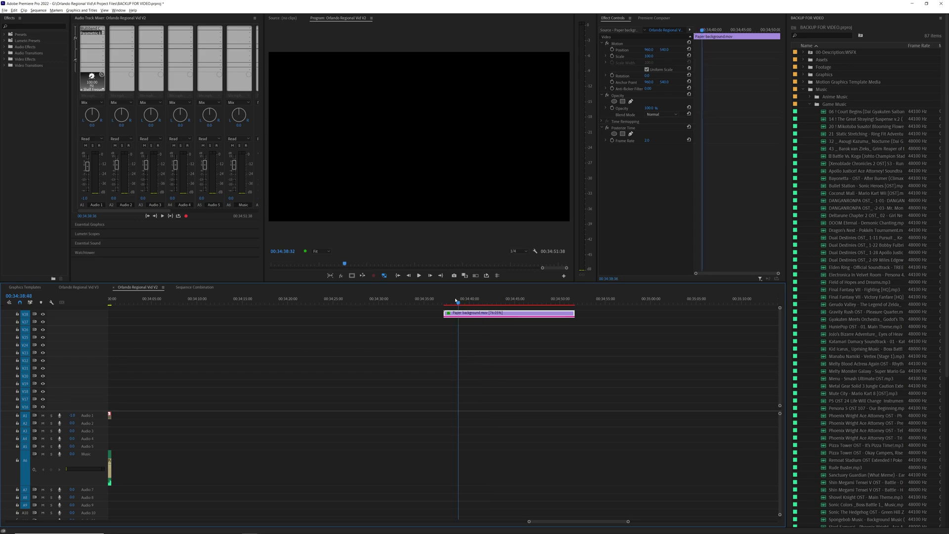
# Step: Play back the pasted Paper background.mov clip from near its start, then stop playback
pyautogui.press('j')
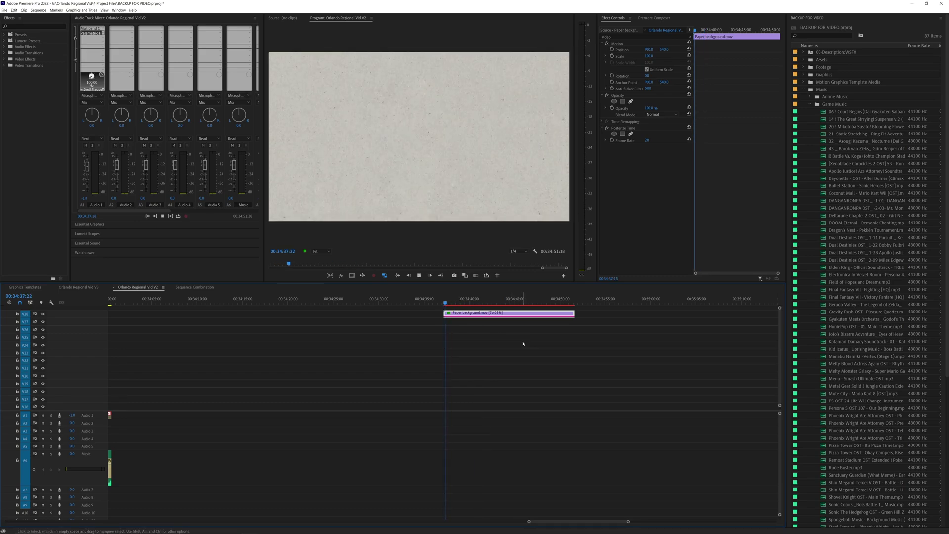
pyautogui.press('l')
pyautogui.press('k')
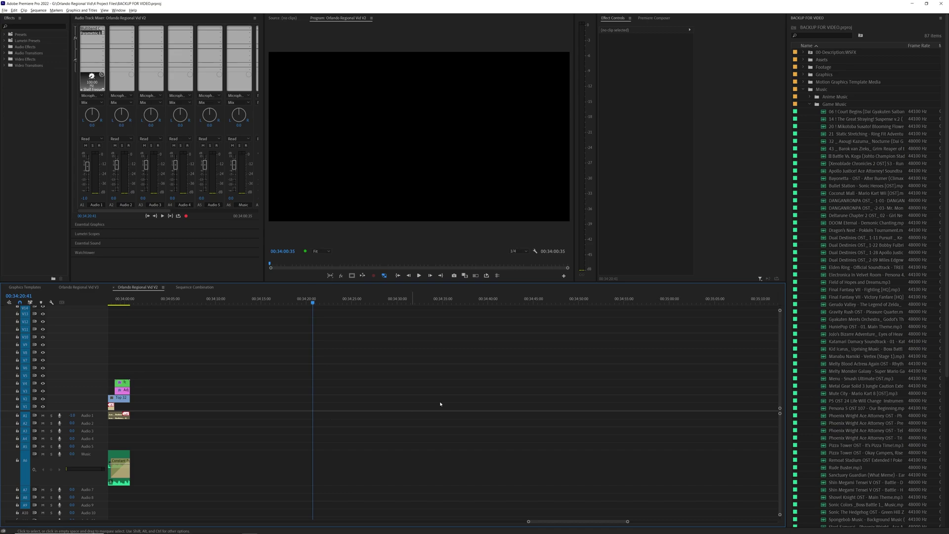
# Step: Paste the stored Paper background.mov clip onto V1 at 00:34:20:41 and check frames within it
pyautogui.press('ctrl')
pyautogui.press('ctrl')
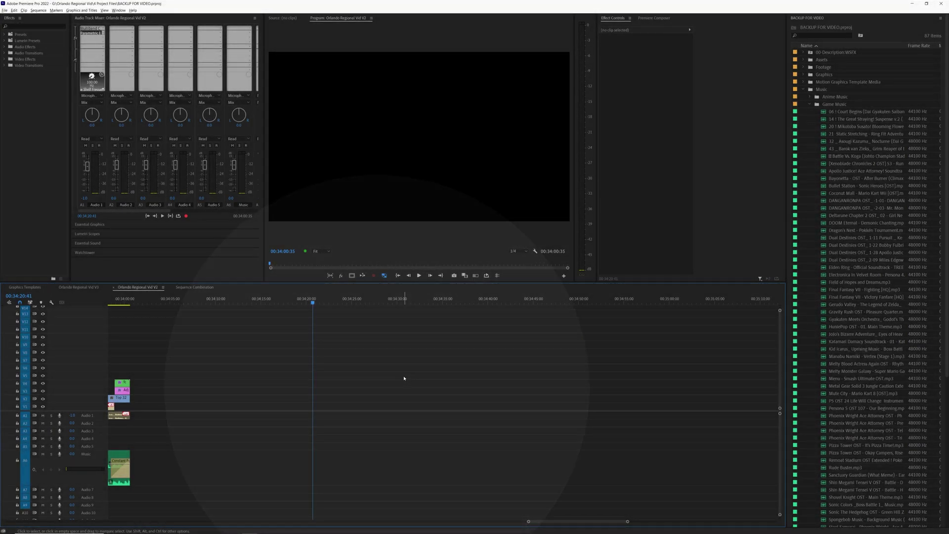
pyautogui.hotkey('ctrl', 'v')
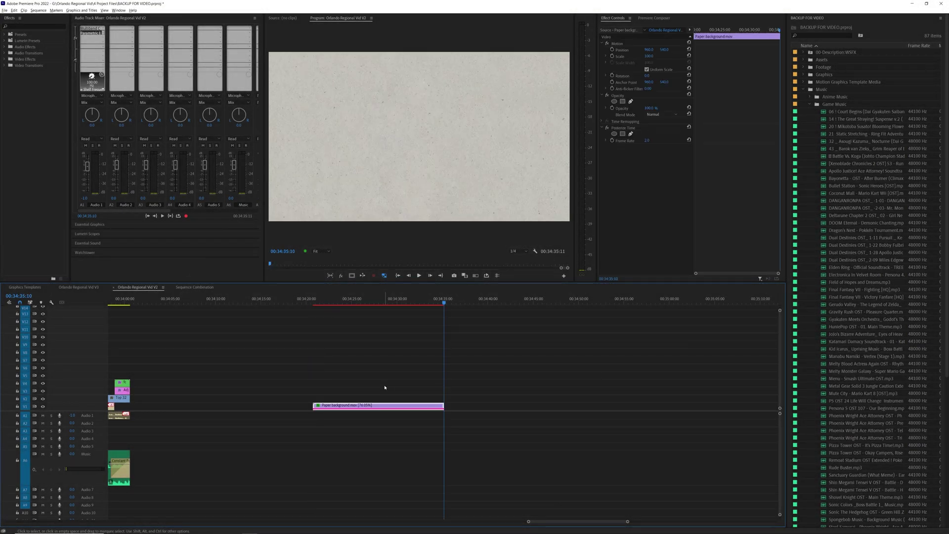
pyautogui.click(322, 377)
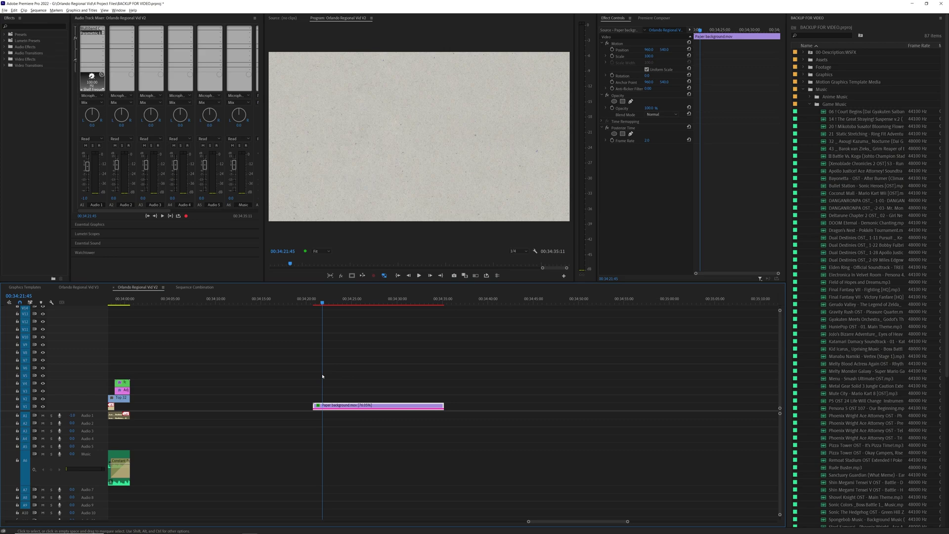
pyautogui.click(385, 397)
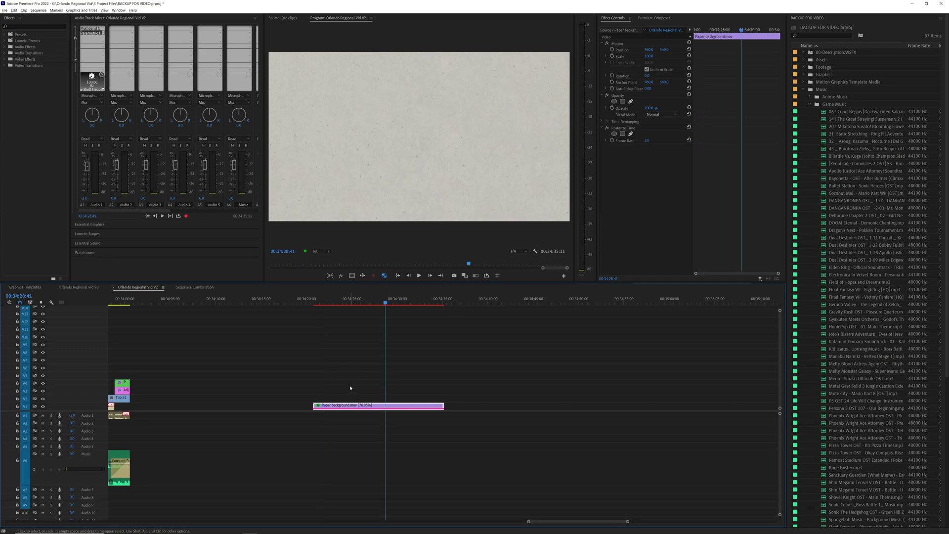
# Step: Split the Paper background.mov clip at 00:34:29:24 and move its second part later to leave a gap
pyautogui.scroll(4, 414, 394)
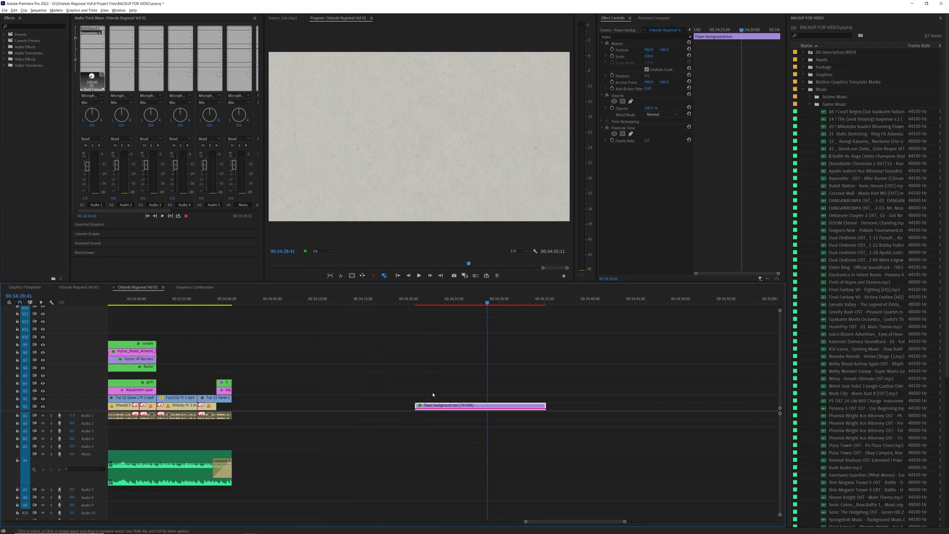
pyautogui.moveTo(593, 372); pyautogui.dragTo(494, 364)
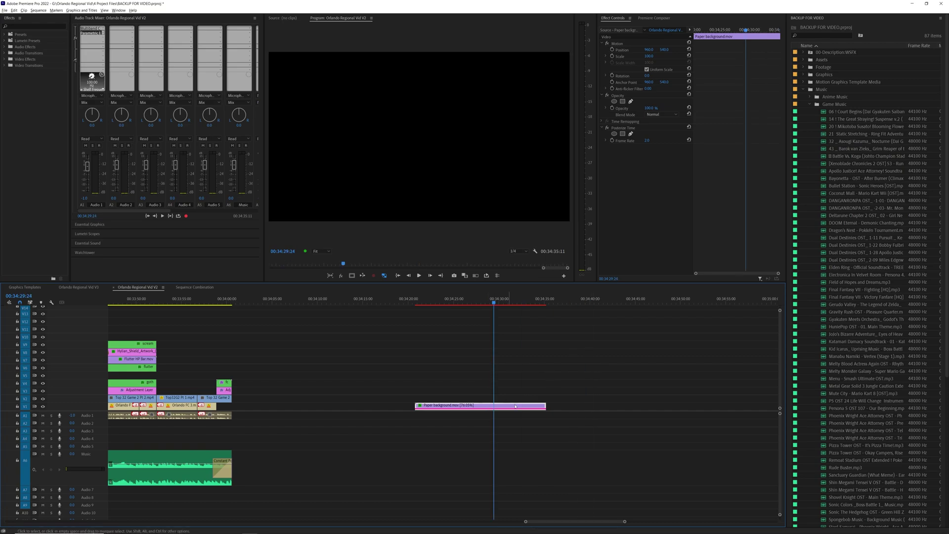
pyautogui.hotkey('ctrl', 'k')
pyautogui.moveTo(512, 410); pyautogui.dragTo(532, 410)
# Step: Paste-insert the Paper background.mov clip at 00:34:30:31, then delete all the Paper background clips
pyautogui.moveTo(491, 372); pyautogui.dragTo(502, 376)
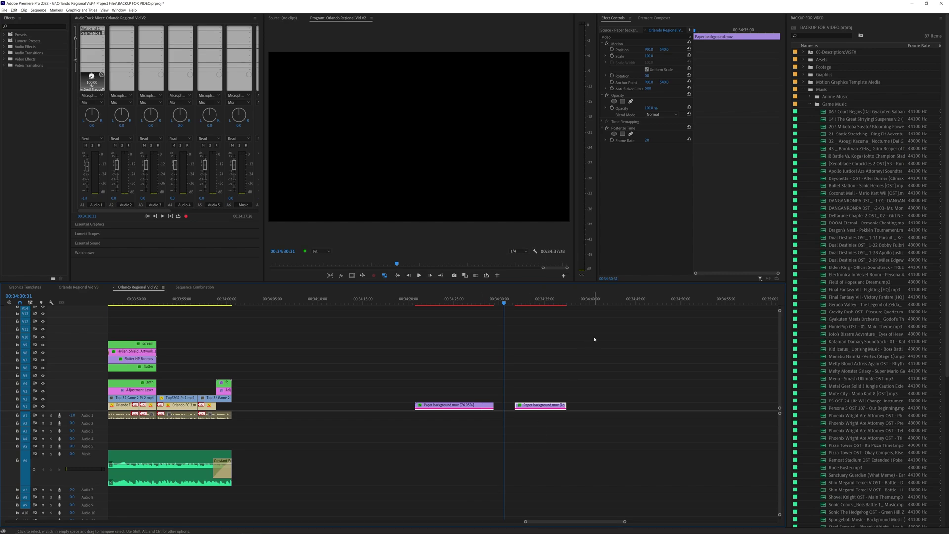
pyautogui.hotkey('ctrl', 'shift', 'v')
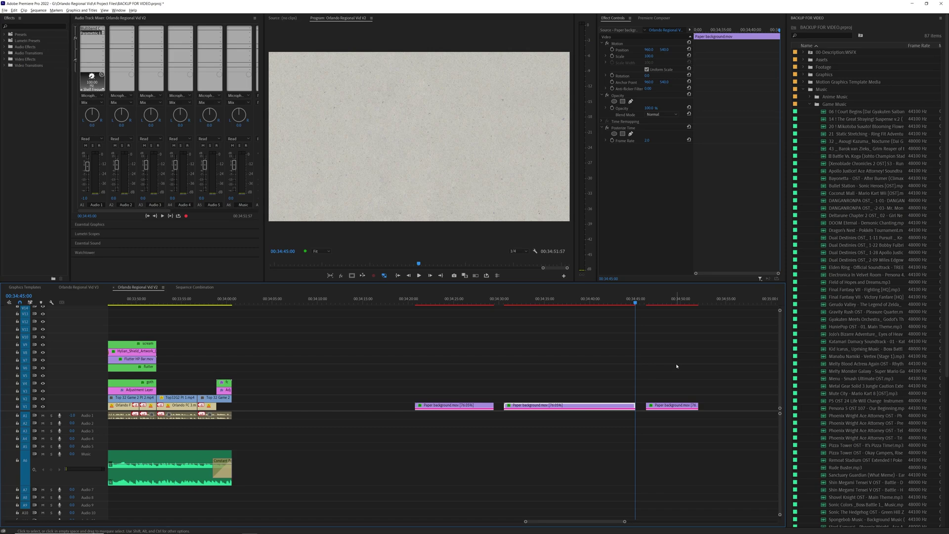
pyautogui.moveTo(677, 367); pyautogui.dragTo(422, 430)
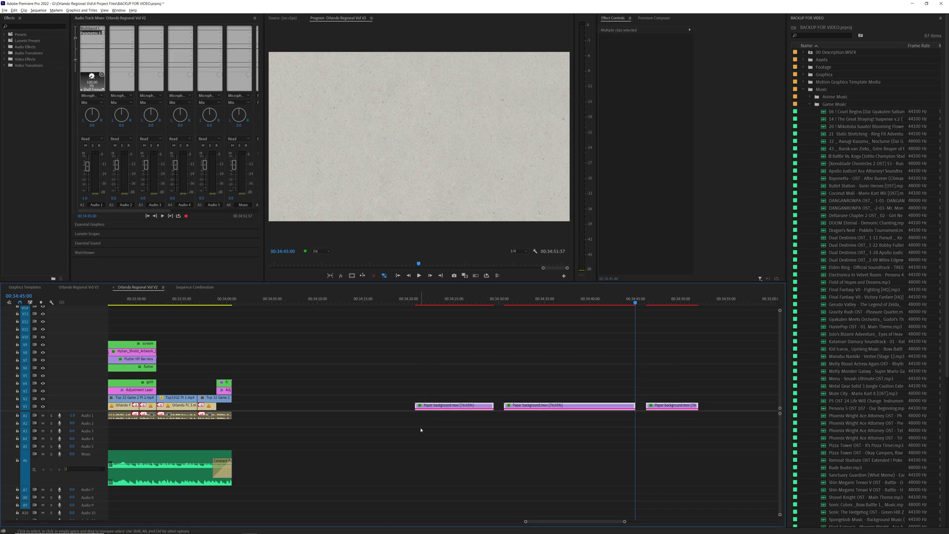
pyautogui.press('Delete')
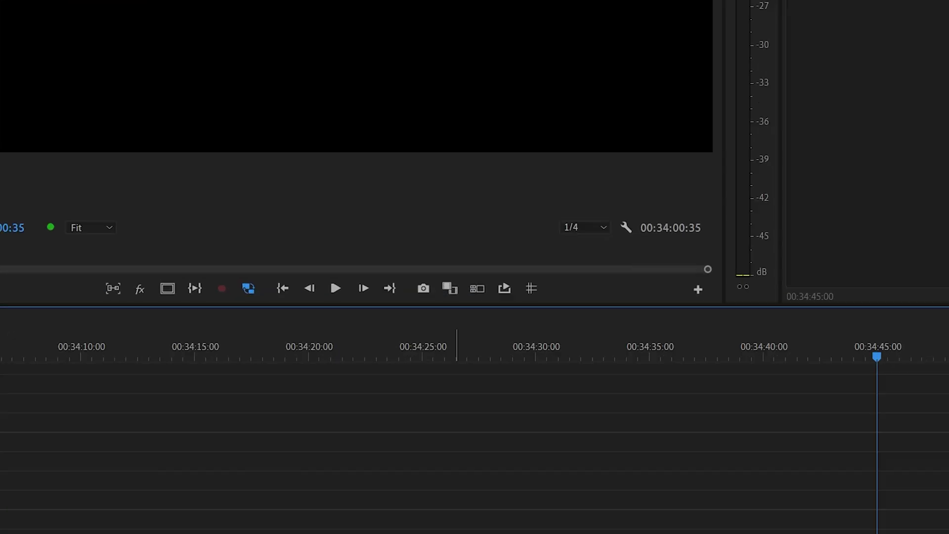
# Step: Search the commands for "paste" and run Paste on Highest Layer
pyautogui.hotkey('ctrl', 'space')
pyautogui.write('paste')
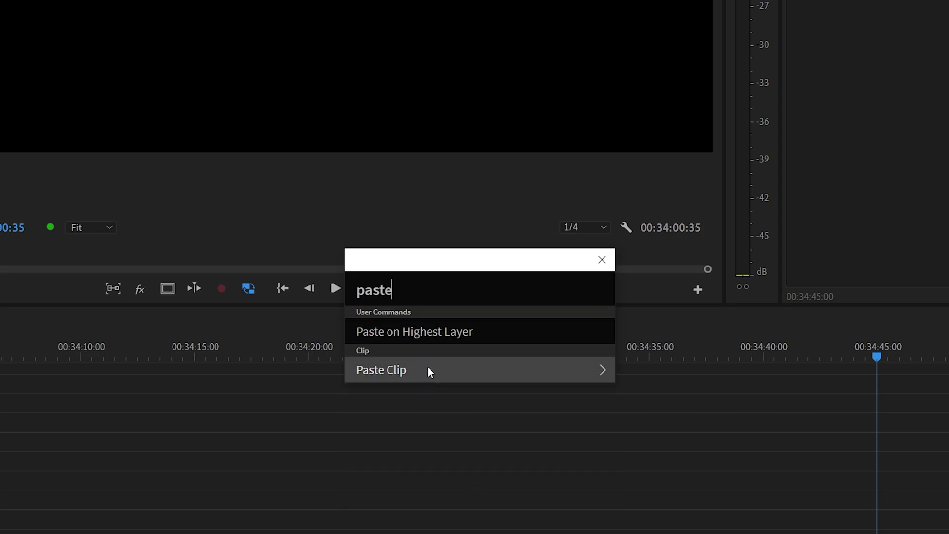
pyautogui.click(475, 333)
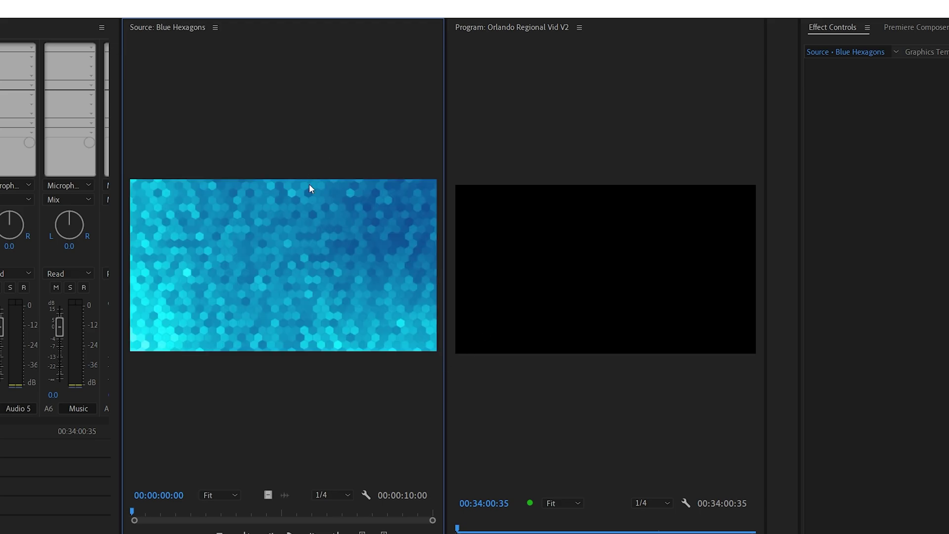
# Step: Place the Blue Hexagons source clip on V1 past the end of the sequence, then undo it
pyautogui.moveTo(272, 311); pyautogui.dragTo(631, 216)
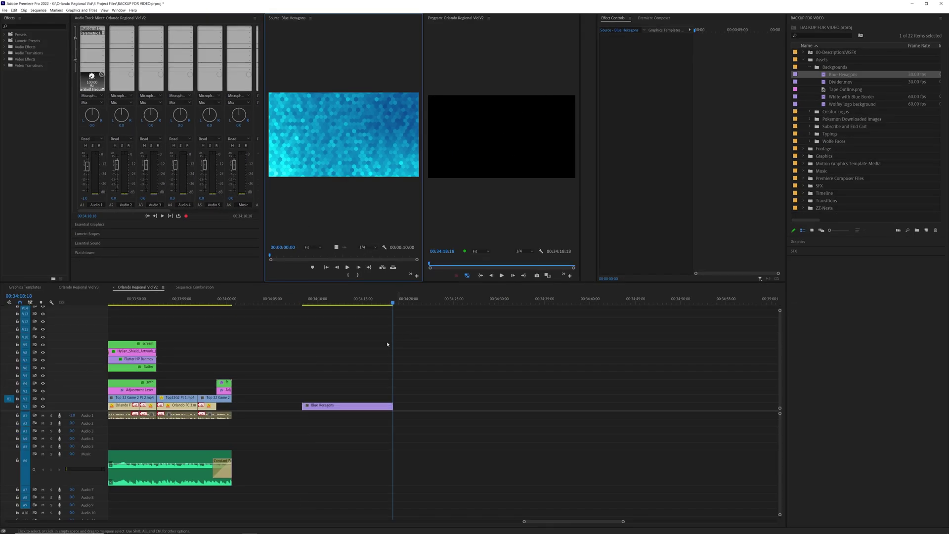
pyautogui.hotkey('ctrl', 'z')
# Step: Overlay the Blue Hexagons source clip at 00:33:56:23 on V5, above the existing clips
pyautogui.scroll(2, 330, 344)
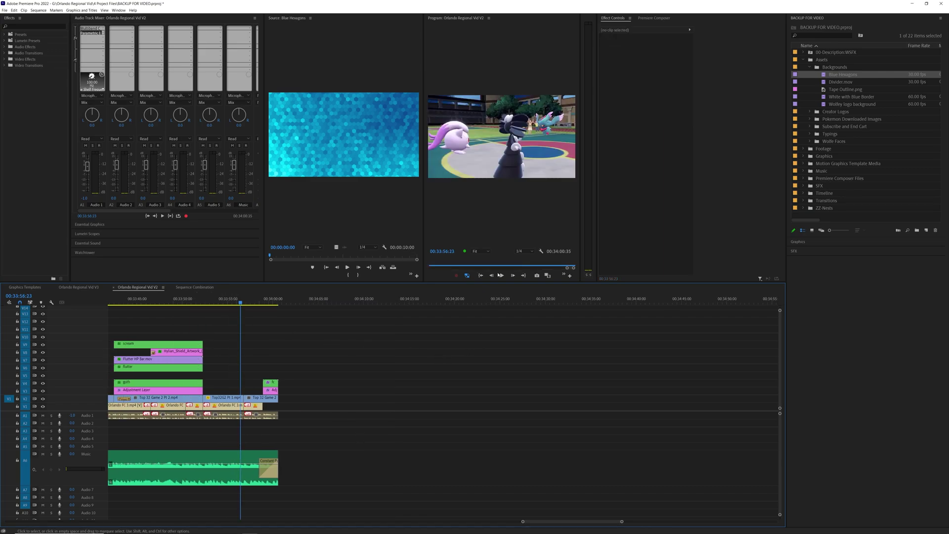
pyautogui.moveTo(346, 134); pyautogui.dragTo(514, 106)
pyautogui.click(354, 364)
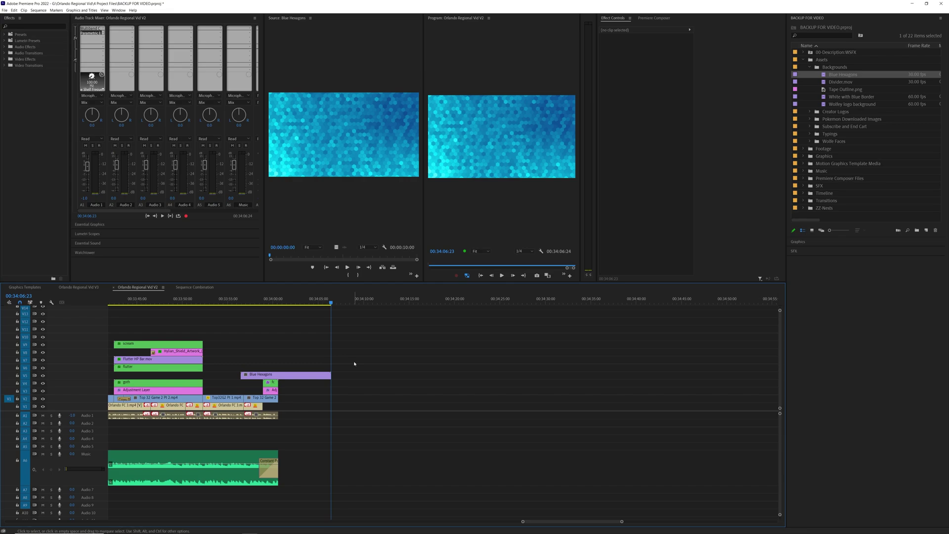
# Step: Target video track V9 and paste the copied clip at 00:34:02:01
pyautogui.press('\\')
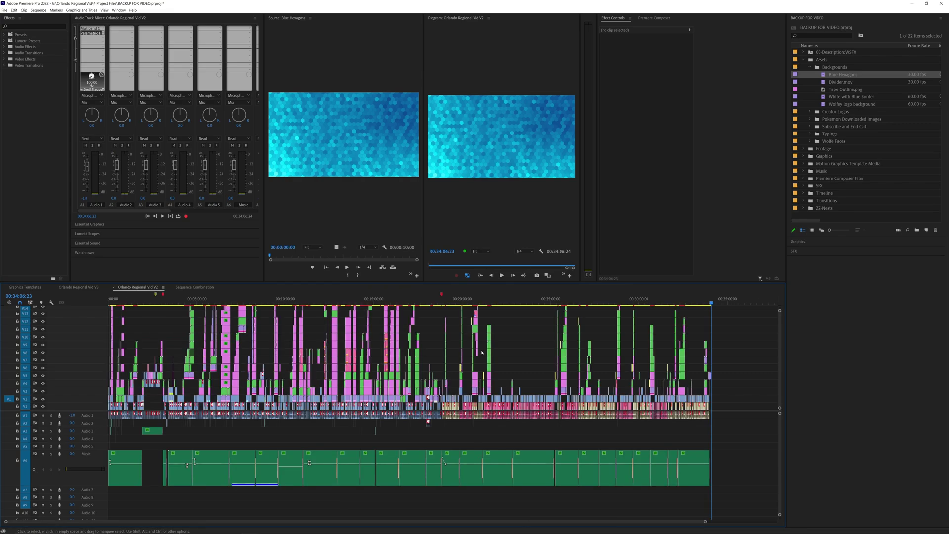
pyautogui.press('`')
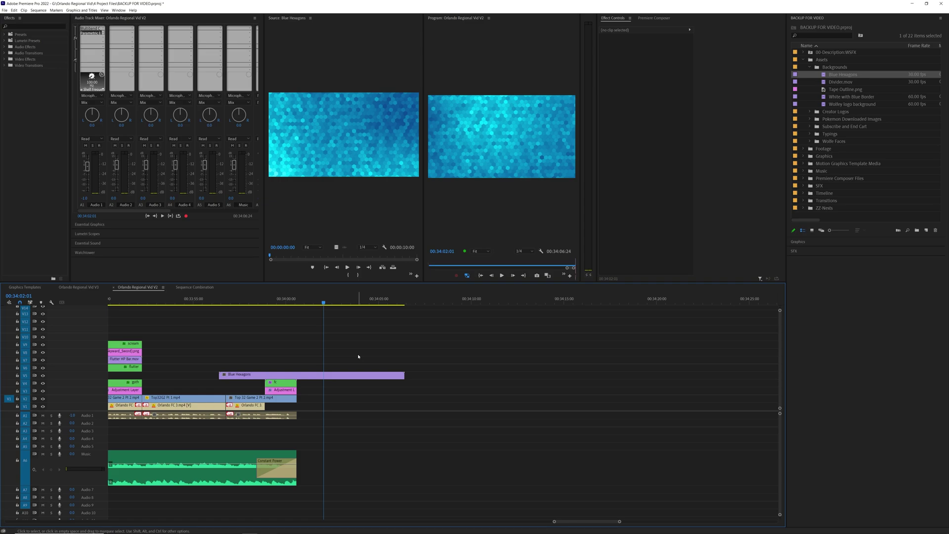
pyautogui.moveTo(341, 382); pyautogui.dragTo(280, 377)
pyautogui.click(379, 360)
pyautogui.click(25, 344)
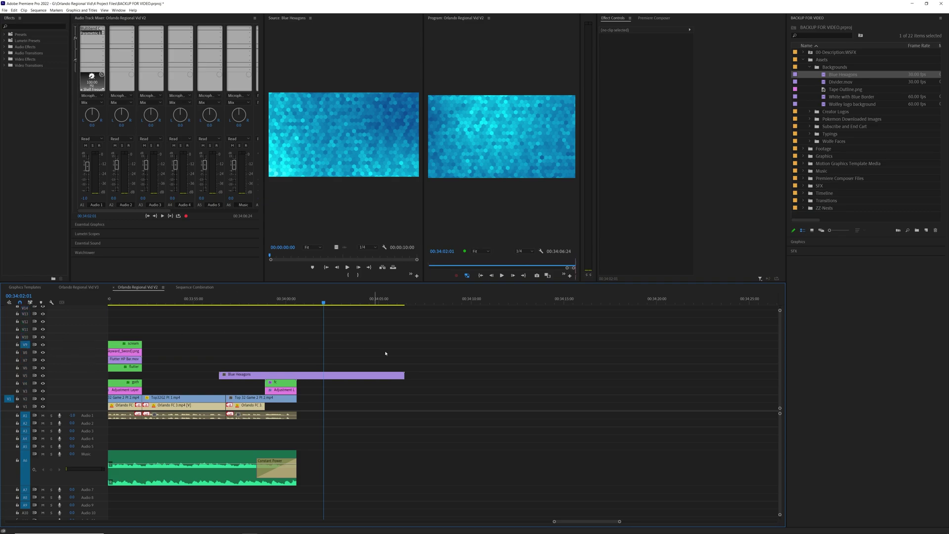
pyautogui.hotkey('ctrl', 'v')
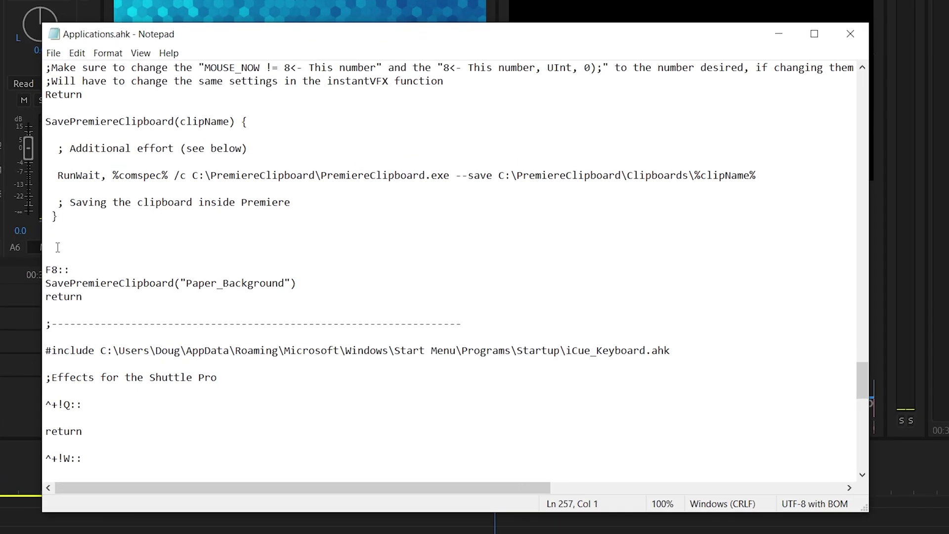
# Step: In Applications.ahk in Notepad, examine the SavePremiereClipboard(clipName) function and its RunWait line calling PremiereClipboard.exe with --save
pyautogui.click(46, 121)
pyautogui.moveTo(45, 120); pyautogui.dragTo(236, 122)
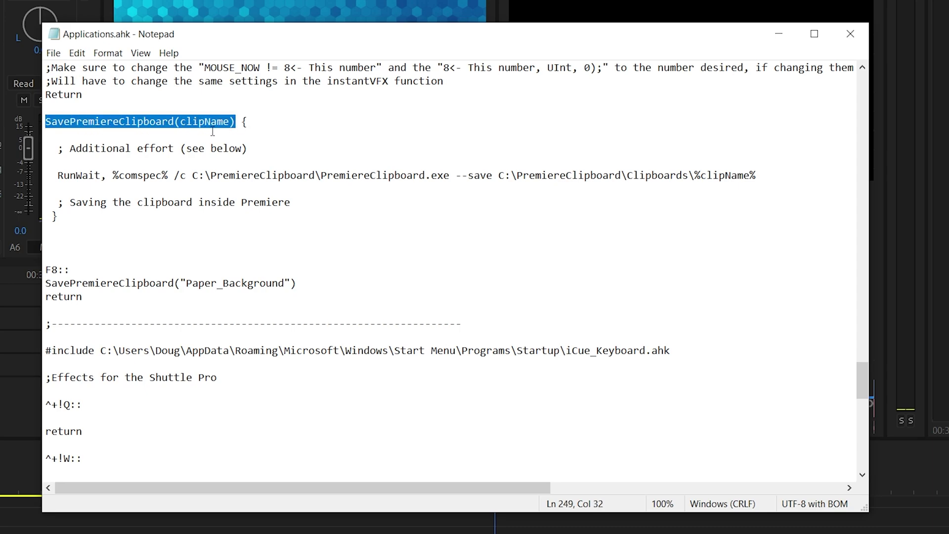
pyautogui.click(211, 123)
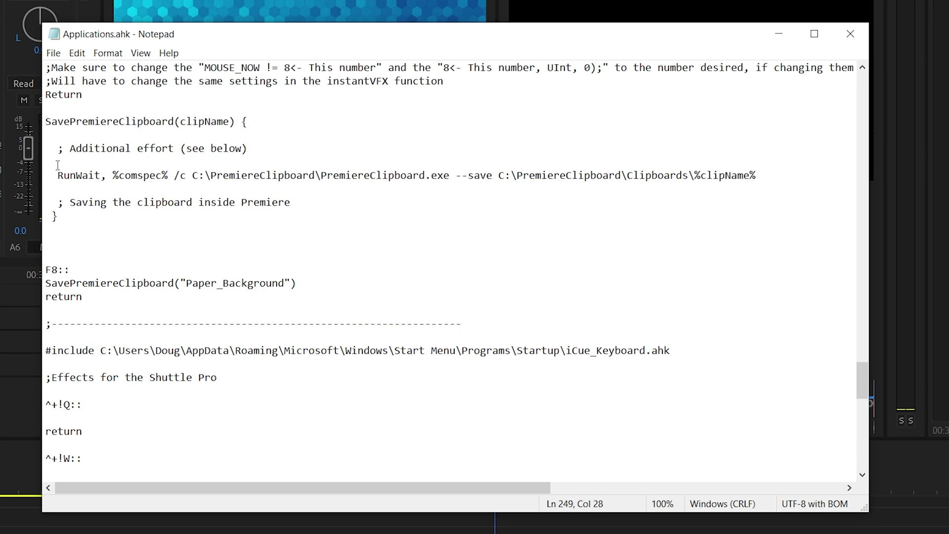
pyautogui.moveTo(57, 175); pyautogui.dragTo(452, 181)
pyautogui.click(205, 177)
pyautogui.click(206, 174)
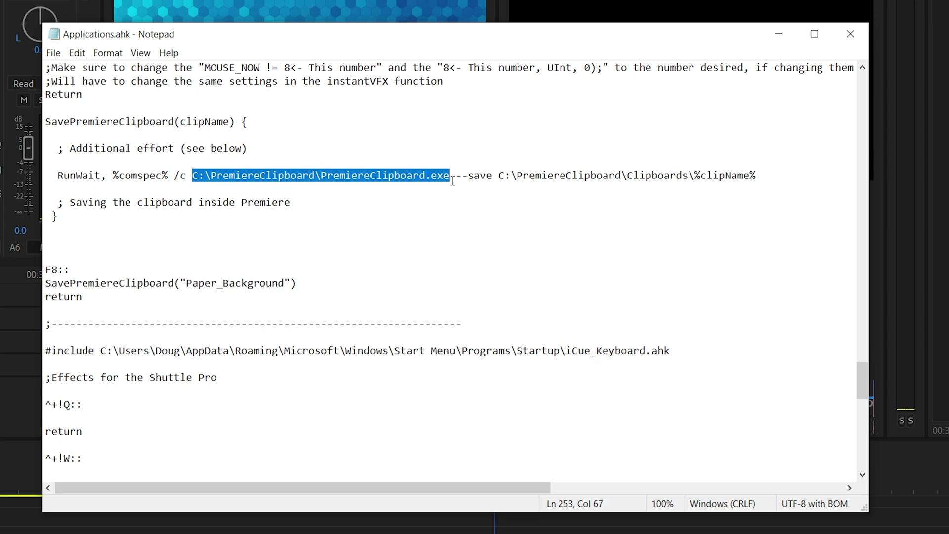
pyautogui.moveTo(452, 181); pyautogui.dragTo(490, 179)
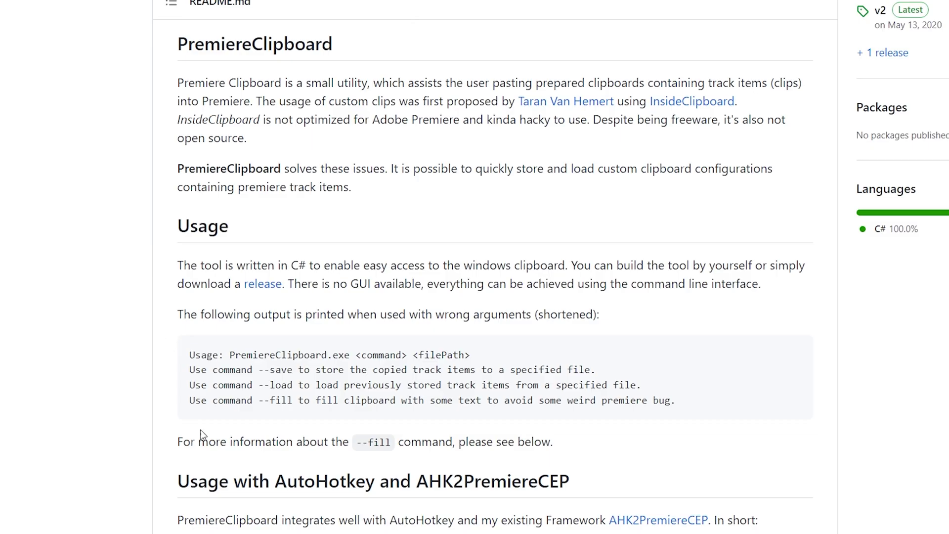
# Step: Review the usage block in the PremiereClipboard README, focusing on the --save and --fill commands
pyautogui.moveTo(191, 353); pyautogui.dragTo(681, 407)
pyautogui.click(264, 372)
pyautogui.moveTo(264, 372); pyautogui.dragTo(452, 371)
pyautogui.moveTo(276, 400); pyautogui.dragTo(316, 400)
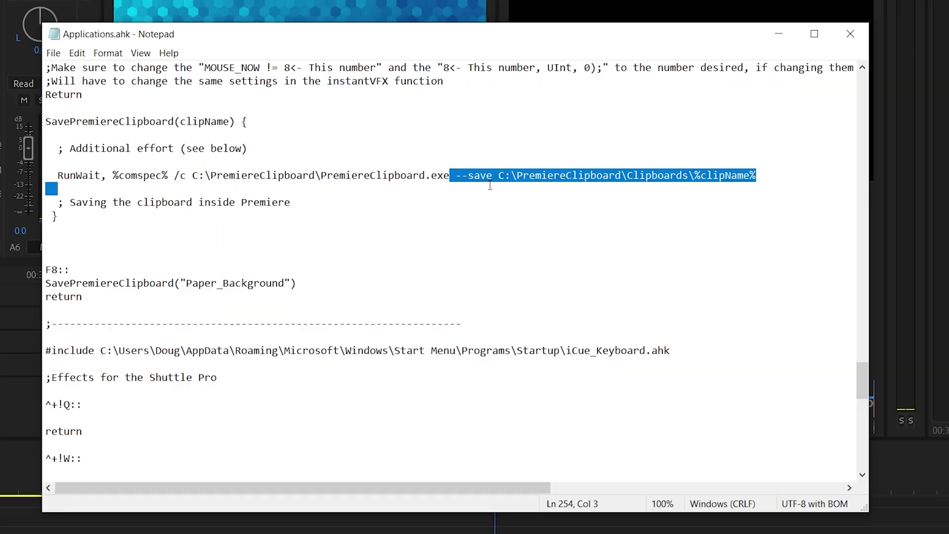
# Step: Check the end of the script's RunWait line, where the Clipboards folder path and %clipName% variable are given
pyautogui.moveTo(756, 176); pyautogui.dragTo(786, 176)
pyautogui.click(511, 174)
pyautogui.click(786, 176)
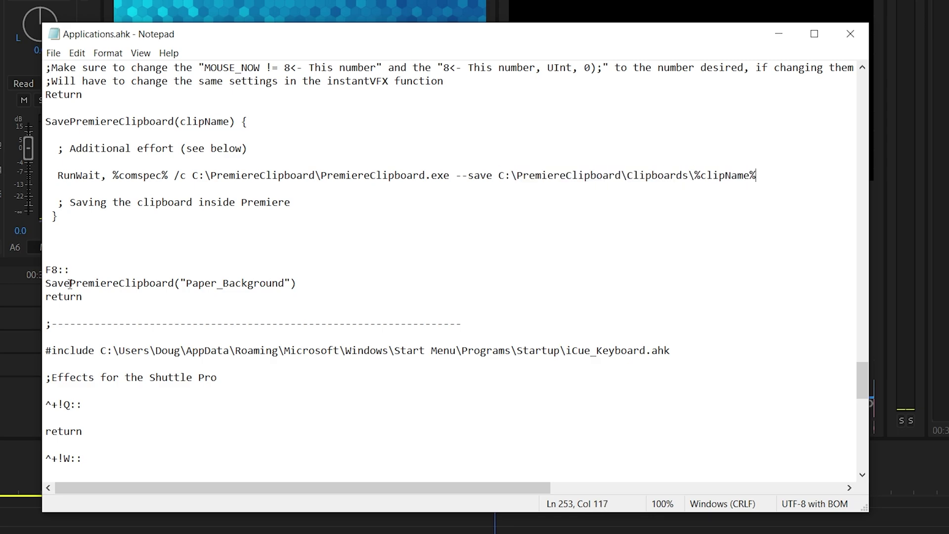
# Step: Examine the F8 hotkey that calls SavePremiereClipboard with "Paper_Background", including its closing return
pyautogui.moveTo(46, 270); pyautogui.dragTo(298, 283)
pyautogui.click(88, 283)
pyautogui.click(144, 297)
pyautogui.moveTo(46, 296); pyautogui.dragTo(116, 299)
pyautogui.click(129, 300)
pyautogui.moveTo(217, 285); pyautogui.dragTo(224, 286)
pyautogui.click(247, 311)
pyautogui.click(219, 287)
pyautogui.click(244, 308)
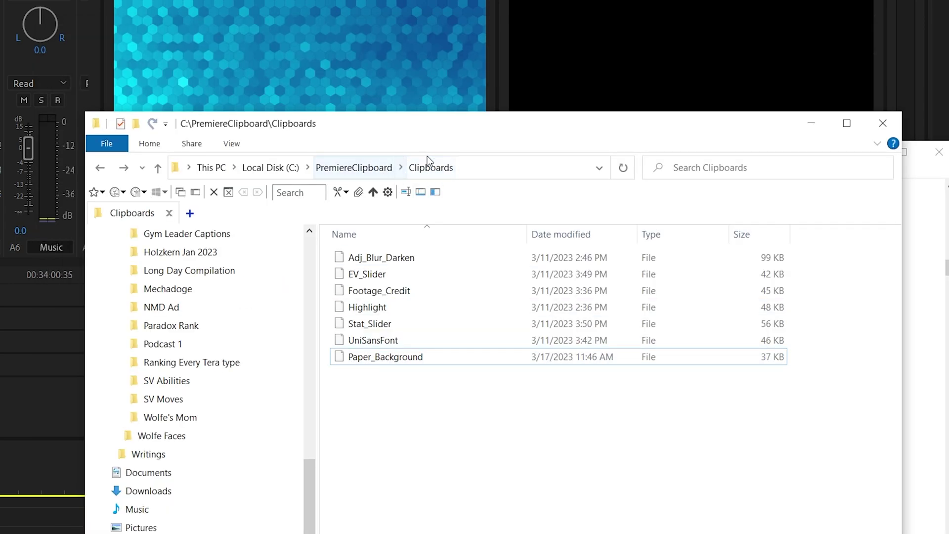
# Step: Check the Paper_Background file in the C:\PremiereClipboard\Clipboards folder
pyautogui.click(452, 360)
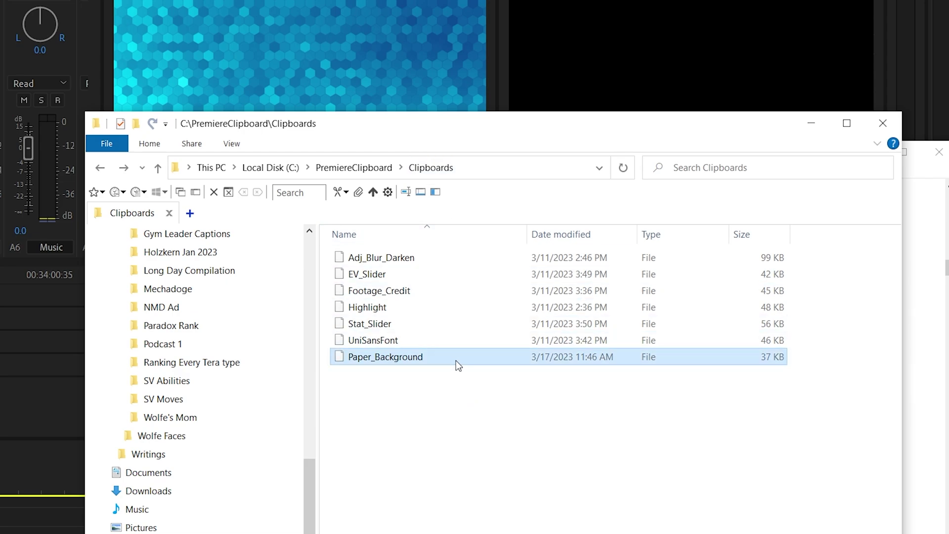
pyautogui.click(522, 417)
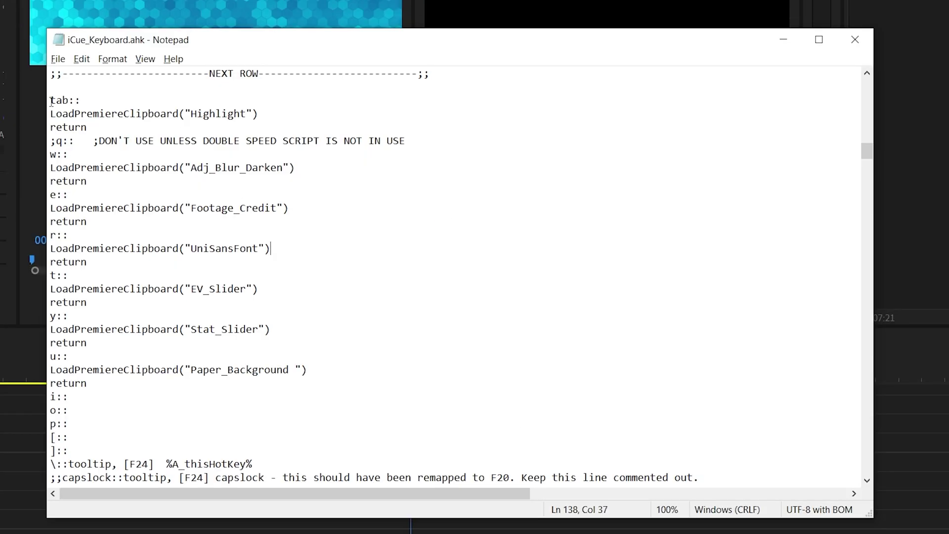
# Step: In iCue_Keyboard.ahk, remove the trailing space inside the "Paper_Background" name of the u hotkey and save the script
pyautogui.moveTo(50, 114); pyautogui.dragTo(338, 371)
pyautogui.click(448, 355)
pyautogui.click(291, 370)
pyautogui.click(296, 369)
pyautogui.press('BackSpace')
pyautogui.hotkey('ctrl', 's')
# Step: Examine the w hotkey's LoadPremiereClipboard call and its "Adj_Blur_Darken" preset name
pyautogui.moveTo(190, 168); pyautogui.dragTo(283, 177)
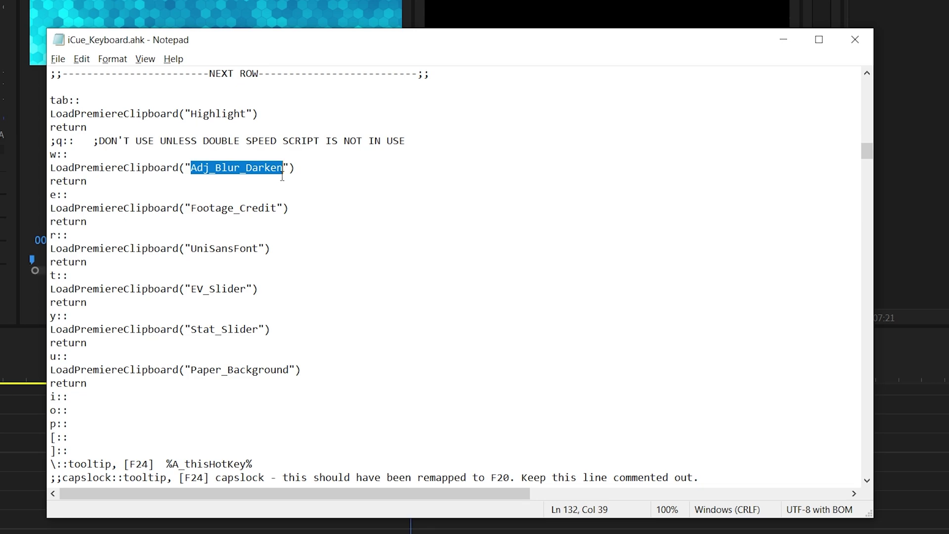
pyautogui.press('Down')
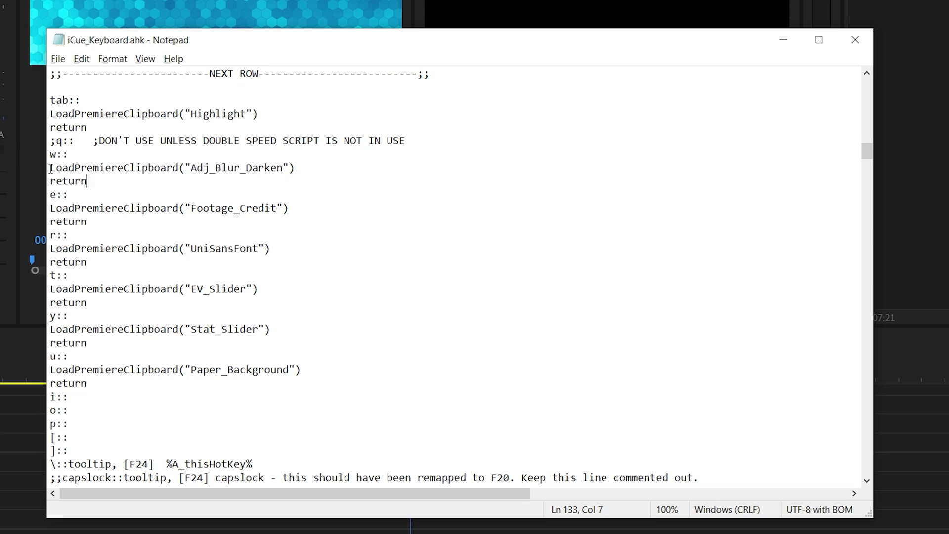
pyautogui.moveTo(50, 168); pyautogui.dragTo(181, 167)
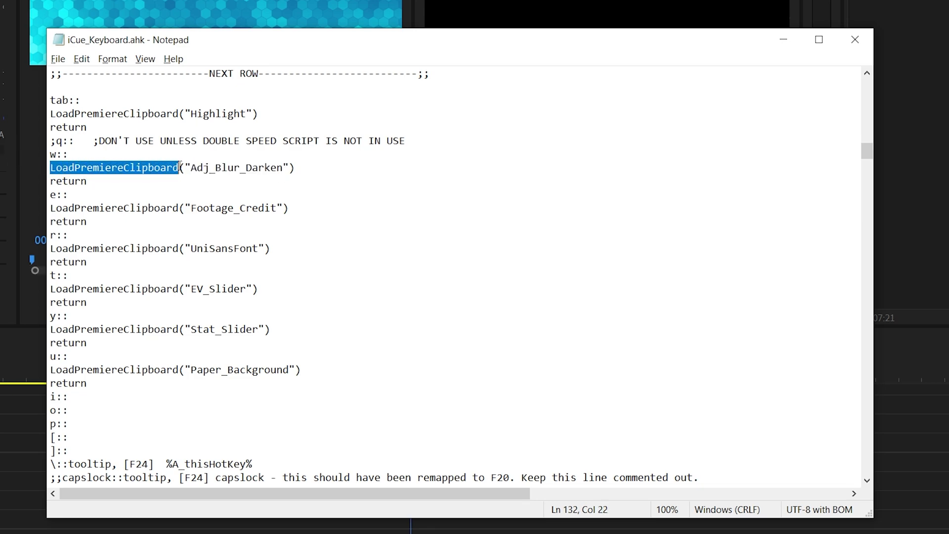
pyautogui.click(263, 185)
# Step: Find the LoadPremiereClipboard(clipName) function definition in iCue_Keyboard.ahk and look over its fill, load and paste commands
pyautogui.scroll(-20, 442, 172)
pyautogui.scroll(20, 425, 191)
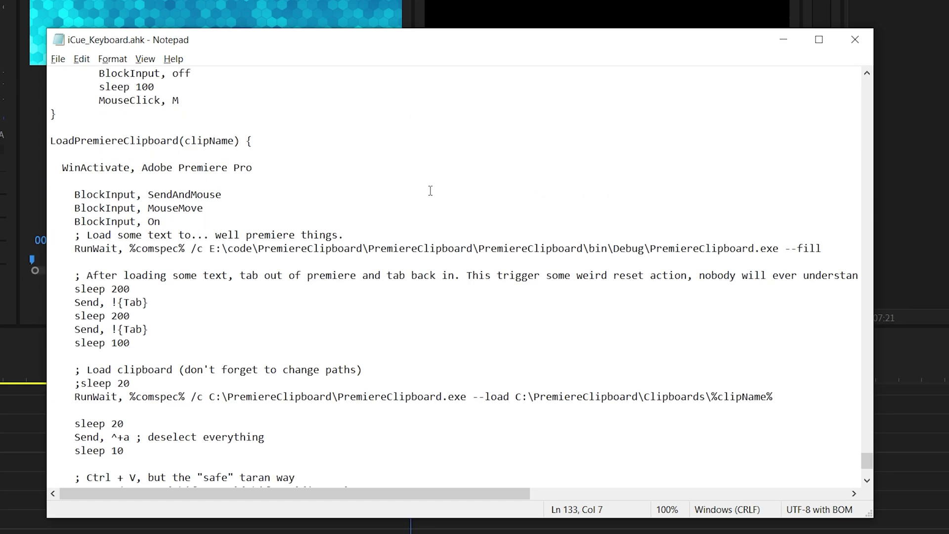
pyautogui.scroll(-4, 444, 247)
pyautogui.scroll(8, 471, 301)
pyautogui.scroll(-5, 472, 299)
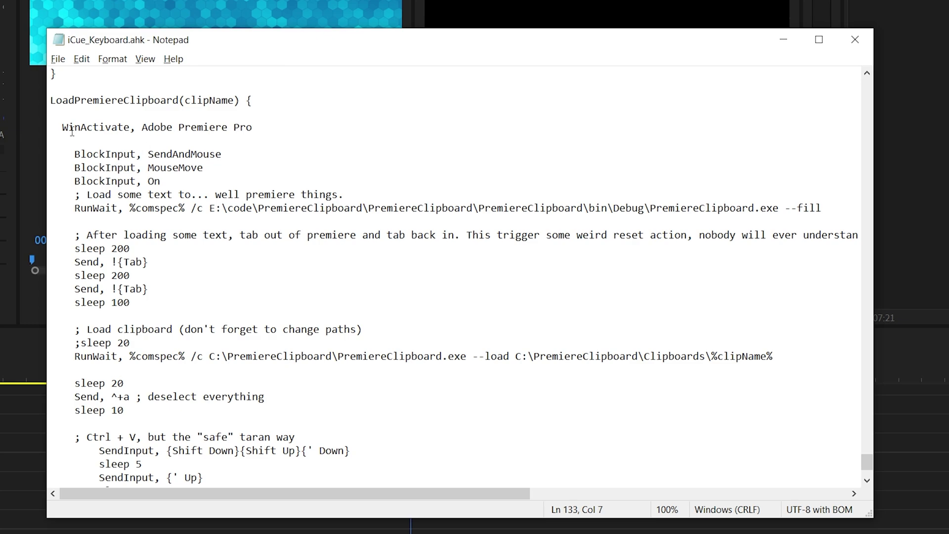
# Step: Examine the WinActivate and BlockInput lines at the start of the LoadPremiereClipboard function
pyautogui.moveTo(62, 127); pyautogui.dragTo(259, 131)
pyautogui.click(360, 119)
pyautogui.moveTo(63, 150); pyautogui.dragTo(187, 177)
pyautogui.click(394, 165)
pyautogui.click(547, 279)
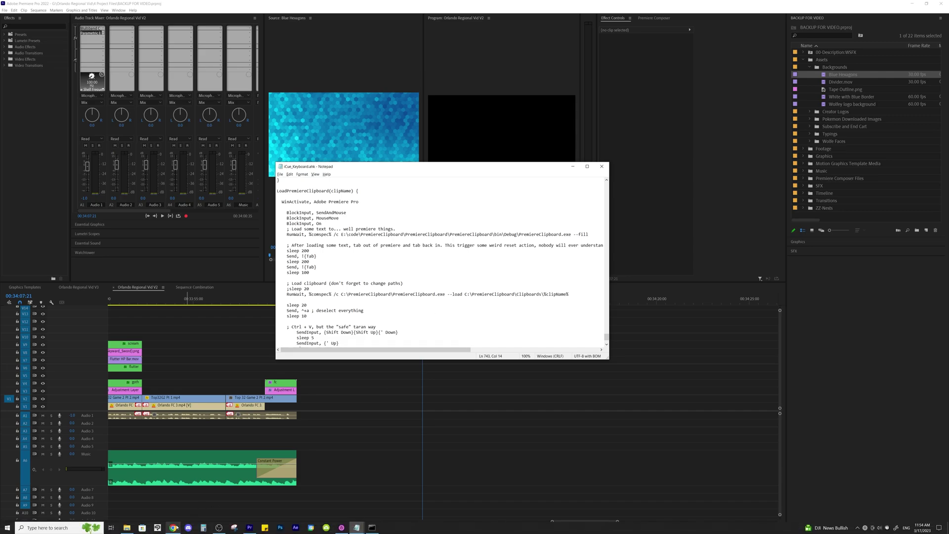
# Step: In Chrome, check the YouTube video on getting insideclipboard.exe working and the saveClipboard function in Almost_All_Premiere_Functions.ahk on GitHub
pyautogui.click(173, 528)
pyautogui.click(258, 5)
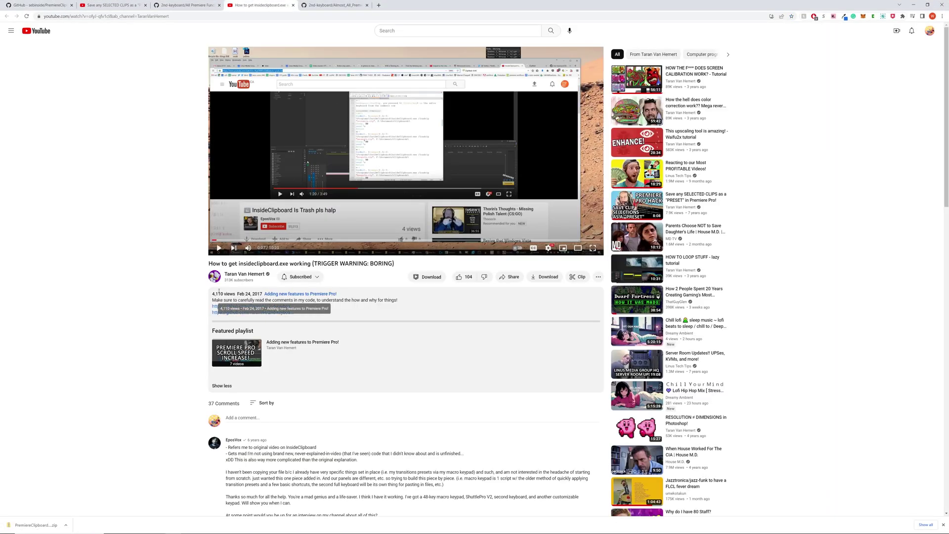
pyautogui.moveTo(213, 263); pyautogui.dragTo(323, 264)
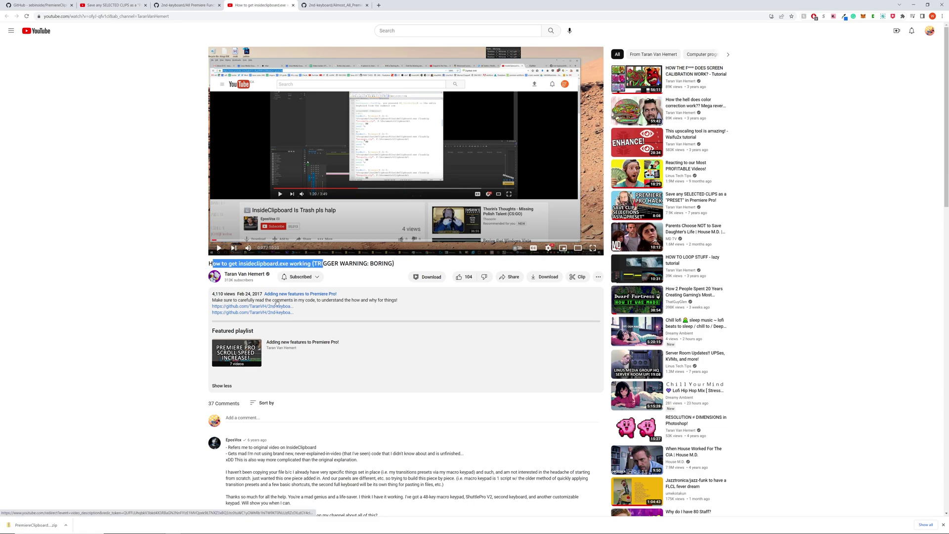
pyautogui.click(331, 5)
pyautogui.scroll(-2, 336, 213)
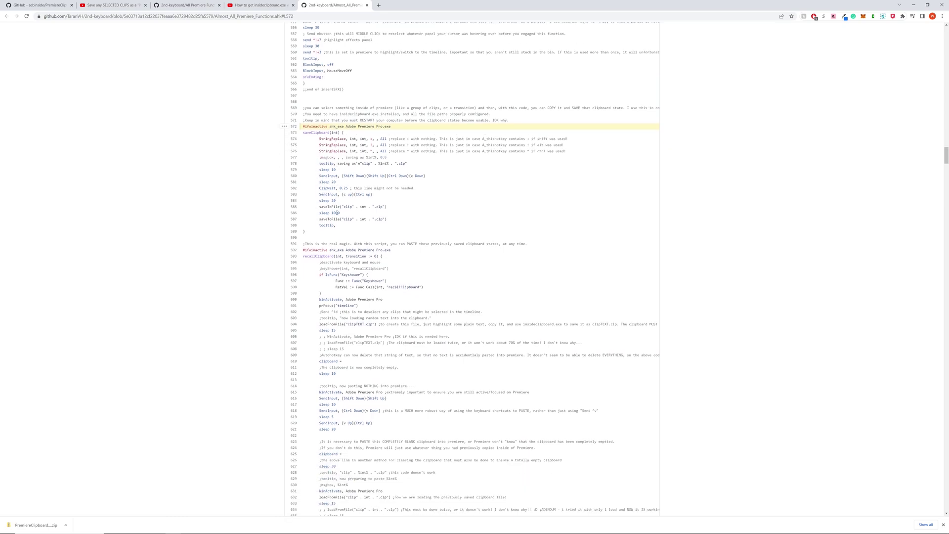
pyautogui.moveTo(320, 132); pyautogui.dragTo(494, 270)
pyautogui.click(548, 325)
# Step: Look over the recallClipboard function in the GitHub premiere functions scripts, and return to the iCue_Keyboard.ahk script
pyautogui.click(217, 7)
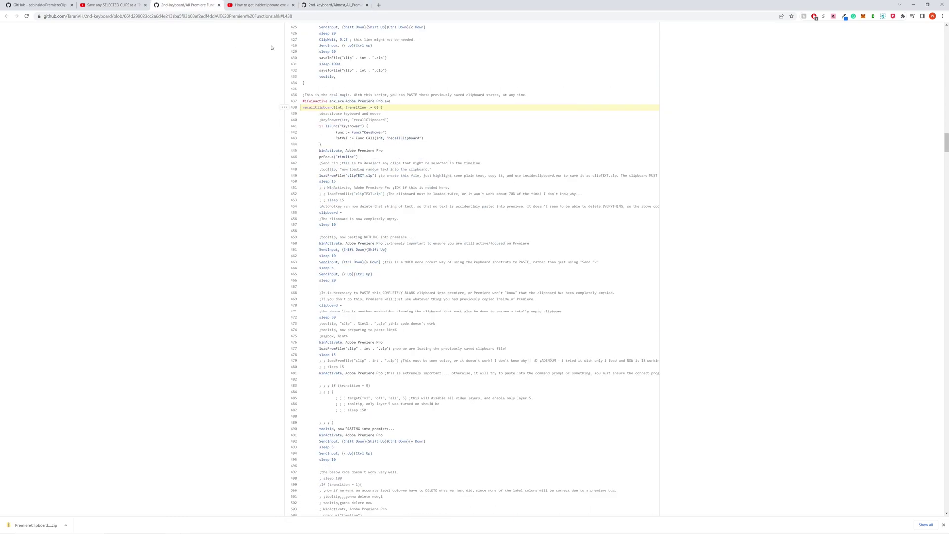
pyautogui.moveTo(339, 175); pyautogui.dragTo(435, 324)
pyautogui.click(496, 261)
pyautogui.click(335, 3)
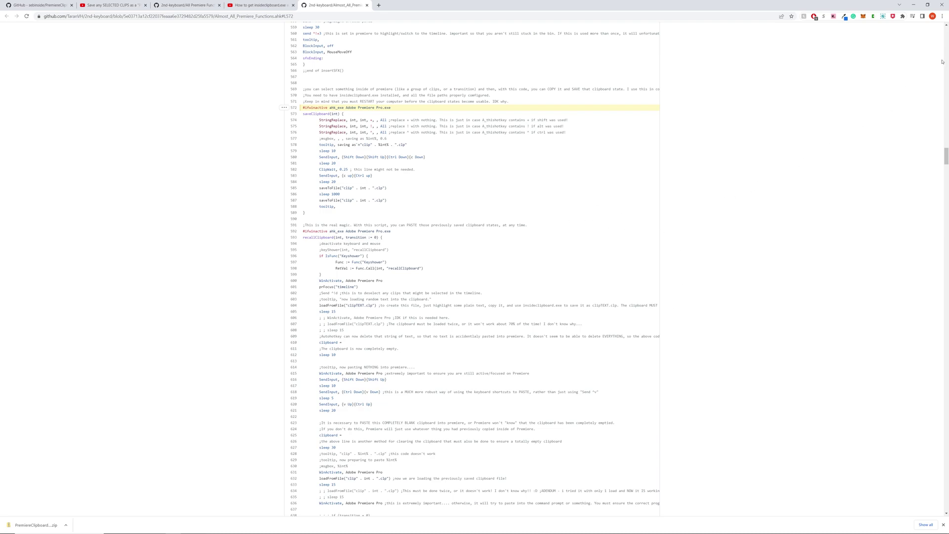
pyautogui.click(913, 5)
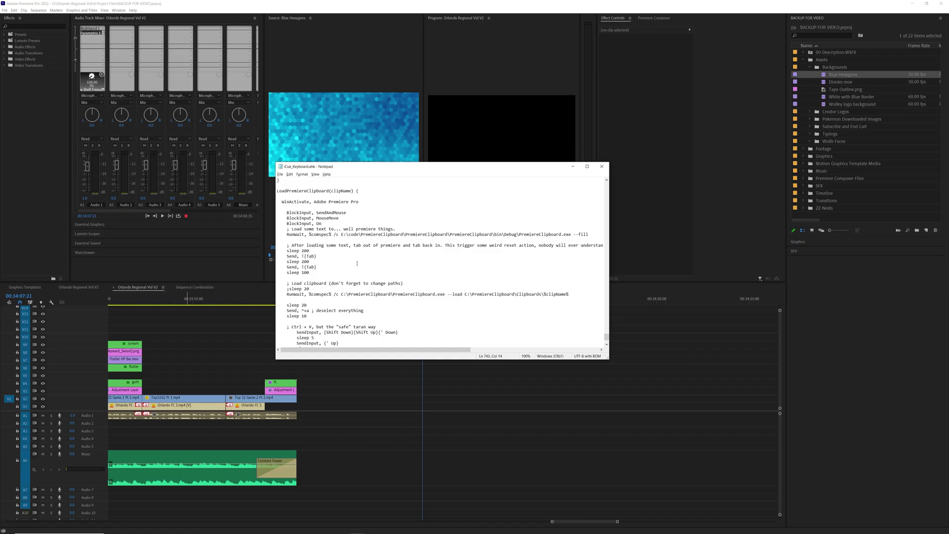
# Step: Examine the RunWait line of LoadPremiereClipboard, including its PremiereClipboard.exe path and --fill option
pyautogui.moveTo(281, 251); pyautogui.dragTo(341, 251)
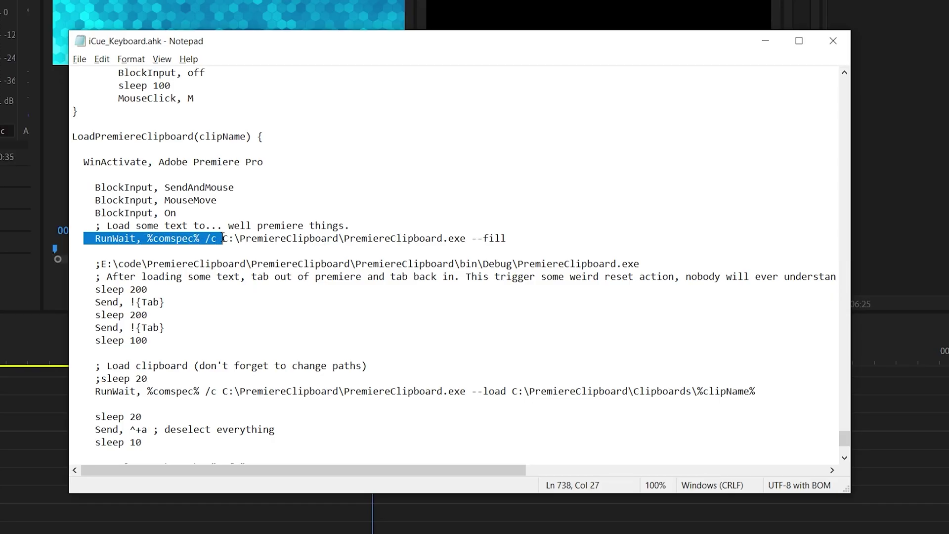
pyautogui.moveTo(222, 238); pyautogui.dragTo(458, 236)
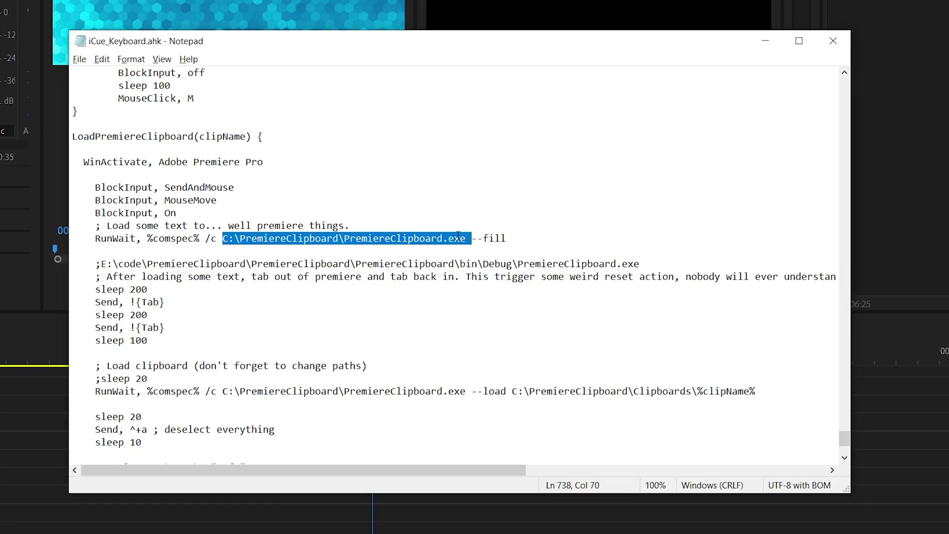
pyautogui.click(474, 247)
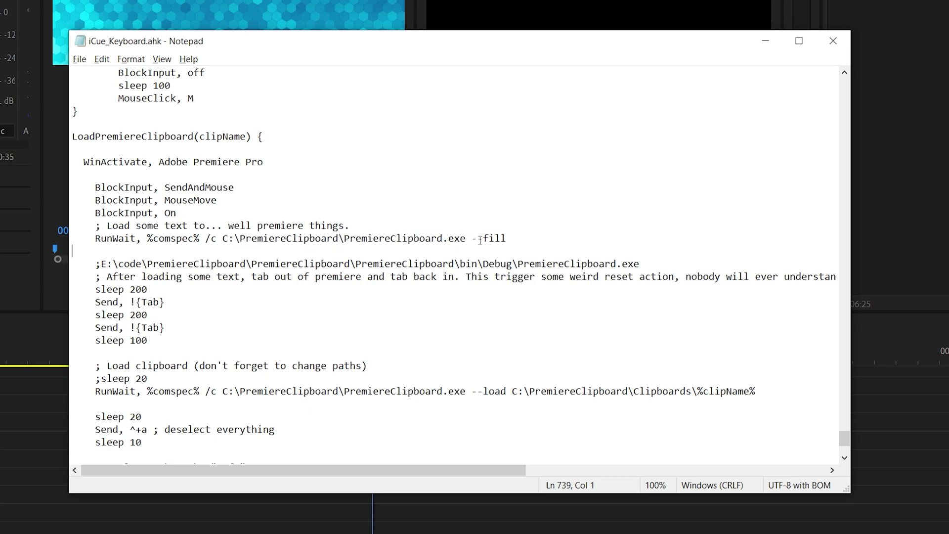
pyautogui.moveTo(467, 239); pyautogui.dragTo(530, 243)
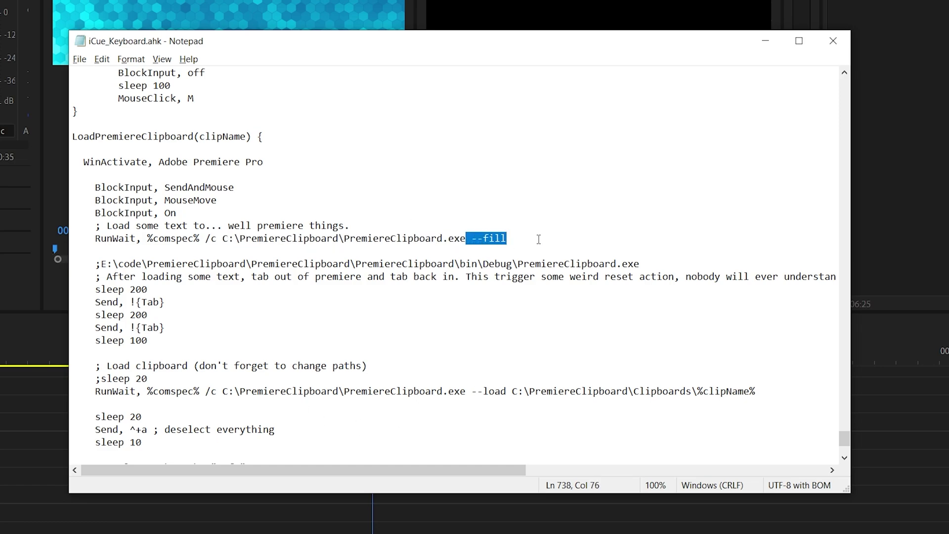
pyautogui.click(538, 240)
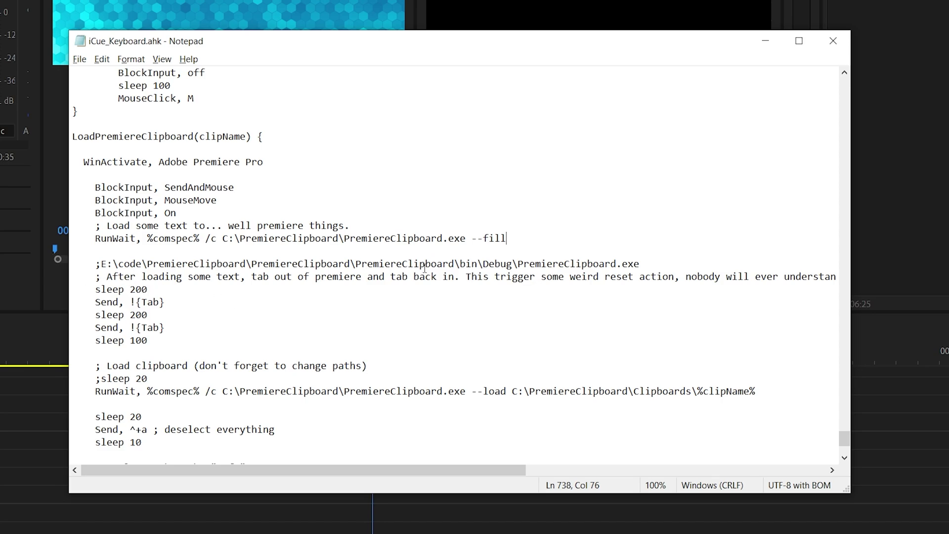
pyautogui.hotkey('shift', 'Home')
pyautogui.click(270, 302)
# Step: Study the sleep and Send, !{Tab} lines that tab out of Premiere and back, together with their explanatory comment
pyautogui.moveTo(101, 289); pyautogui.dragTo(166, 340)
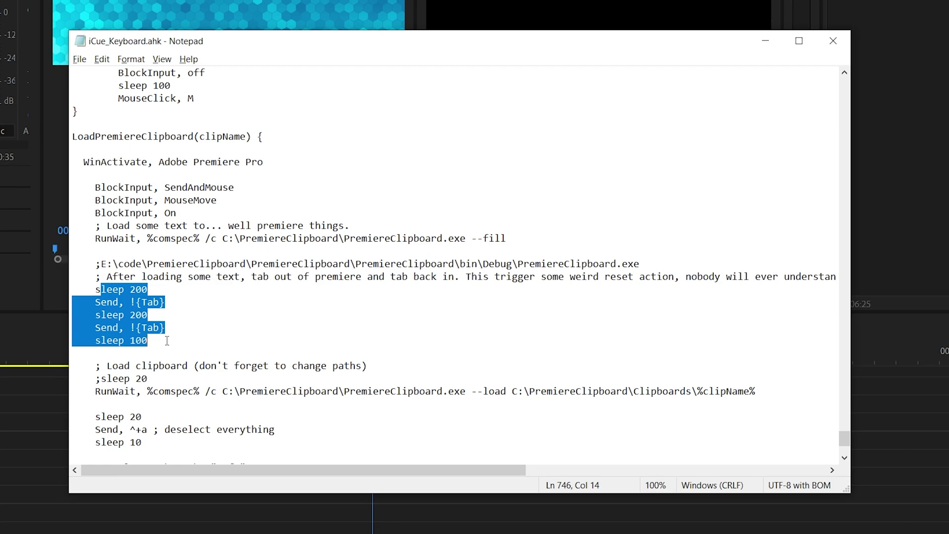
pyautogui.click(490, 277)
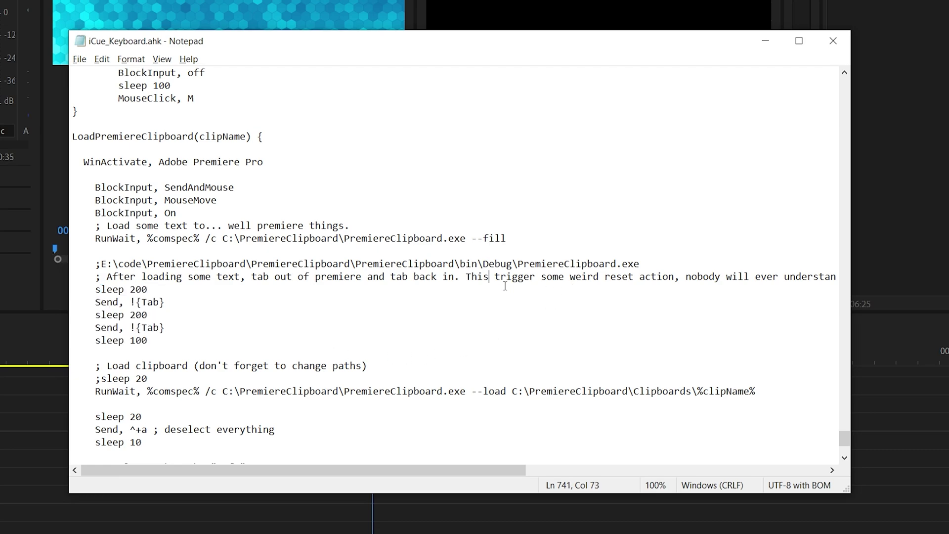
pyautogui.moveTo(107, 276); pyautogui.dragTo(811, 270)
pyautogui.click(766, 277)
pyautogui.scroll(-3, 479, 247)
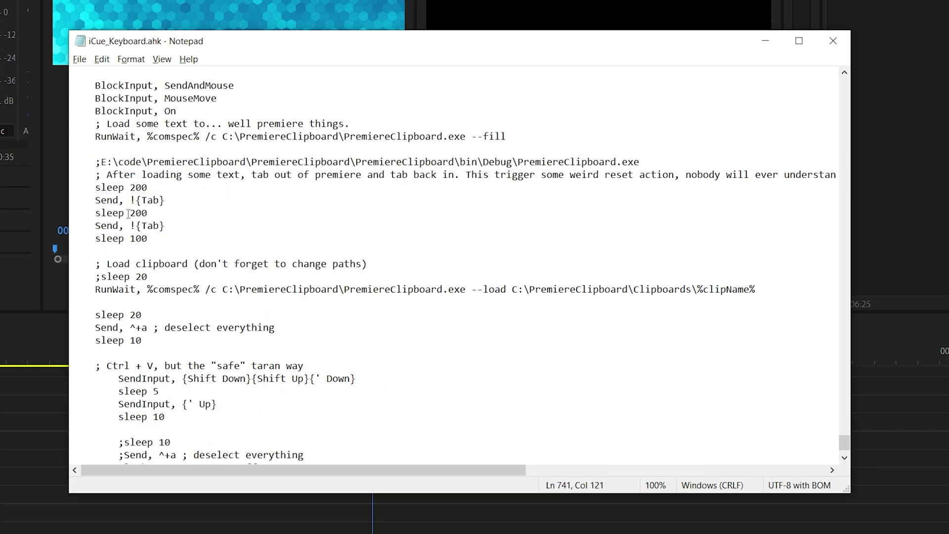
pyautogui.moveTo(96, 188); pyautogui.dragTo(129, 188)
pyautogui.click(130, 187)
pyautogui.moveTo(214, 237); pyautogui.dragTo(86, 178)
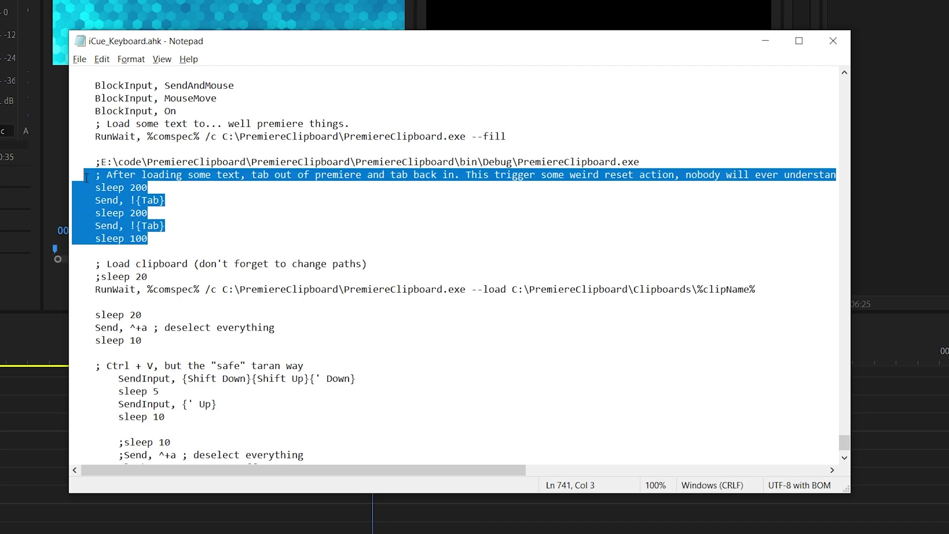
pyautogui.click(239, 202)
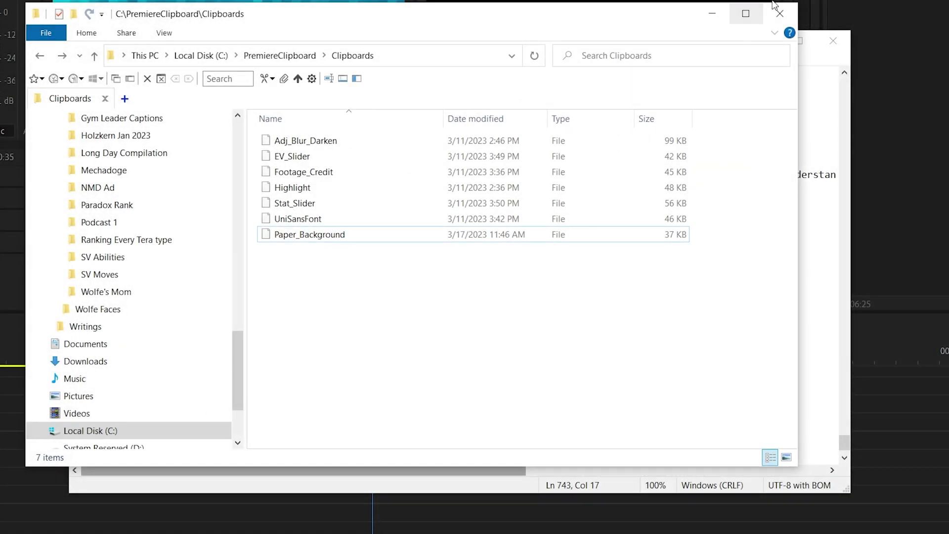
# Step: Close the Clipboards folder window and examine the RunWait line with the --load option and its C:\PremiereClipboard\Clipboards\%clipName% path
pyautogui.click(777, 11)
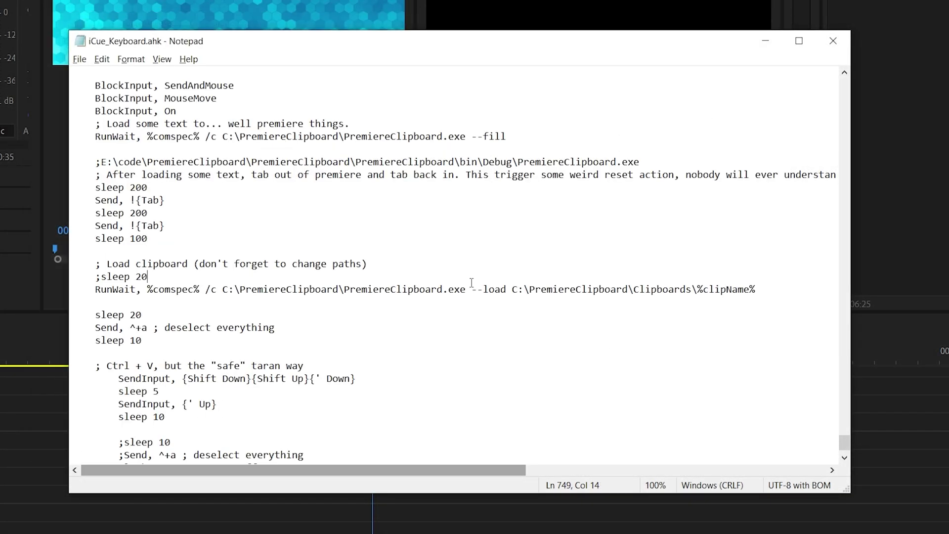
pyautogui.scroll(-1, 472, 283)
pyautogui.moveTo(90, 238); pyautogui.dragTo(511, 238)
pyautogui.click(466, 240)
pyautogui.click(477, 238)
pyautogui.click(512, 238)
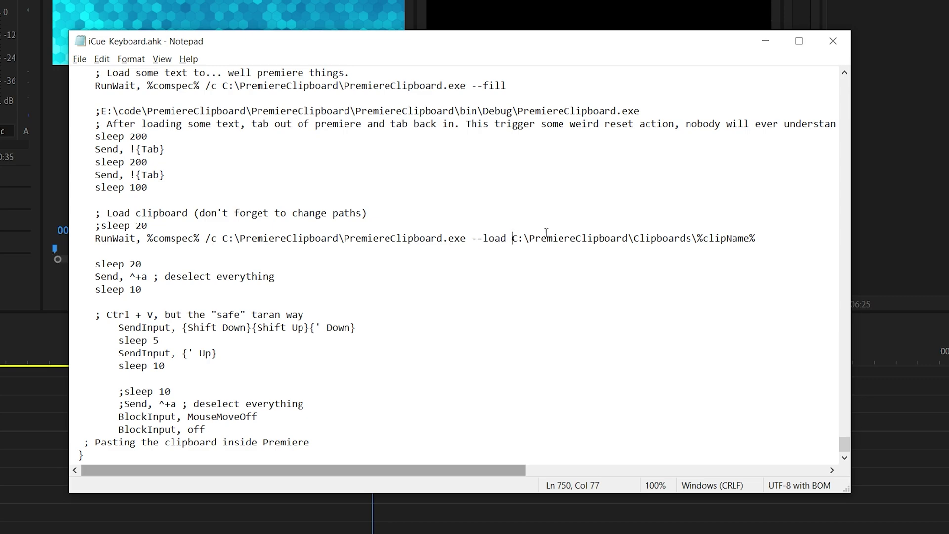
pyautogui.moveTo(757, 238); pyautogui.dragTo(511, 238)
# Step: Examine the deselect-everything command and the SendInput lines that paste the clipboard in Premiere
pyautogui.moveTo(95, 277); pyautogui.dragTo(307, 271)
pyautogui.click(140, 289)
pyautogui.click(217, 353)
pyautogui.moveTo(315, 328); pyautogui.dragTo(321, 327)
pyautogui.click(324, 350)
# Step: Review the commented-out deselect lines and the BlockInput MouseMoveOff and off lines that end the function
pyautogui.moveTo(124, 404); pyautogui.dragTo(181, 404)
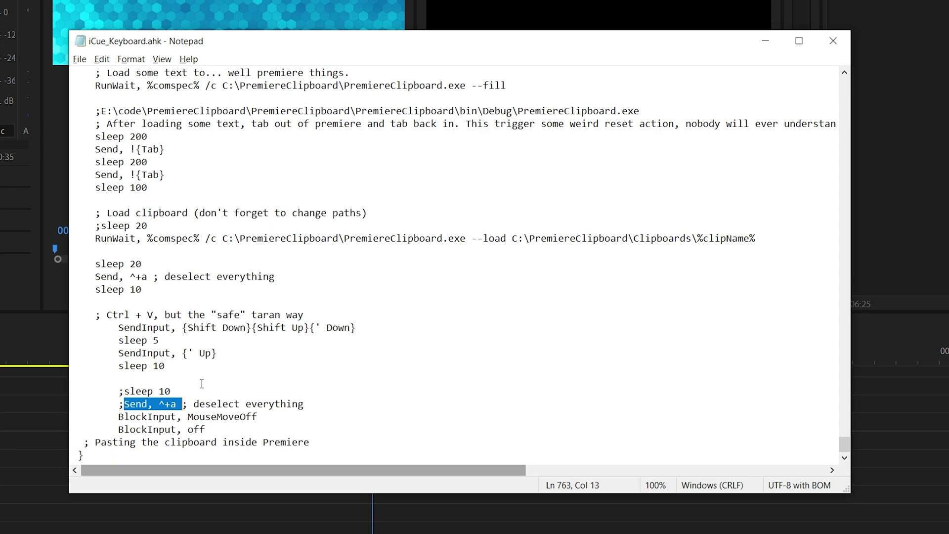
pyautogui.doubleClick(190, 390)
pyautogui.click(200, 384)
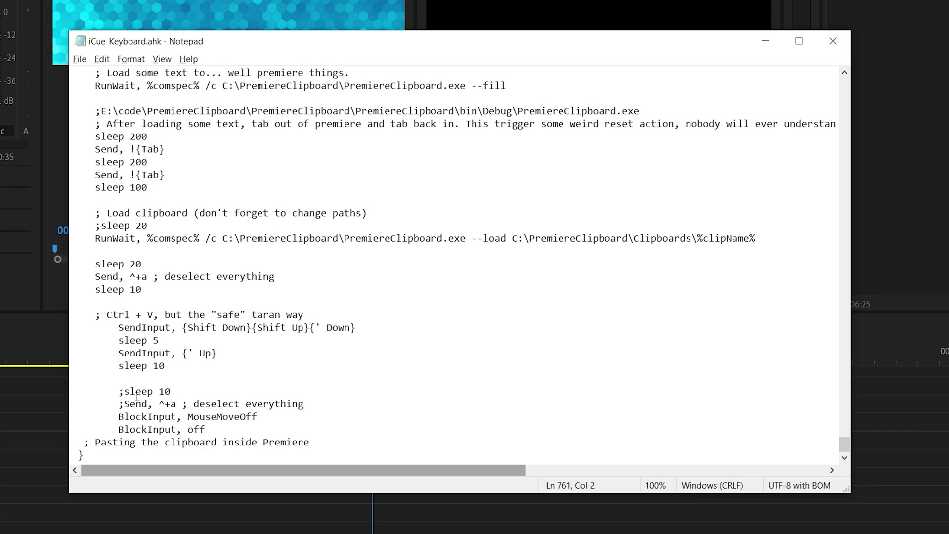
pyautogui.moveTo(99, 416); pyautogui.dragTo(225, 429)
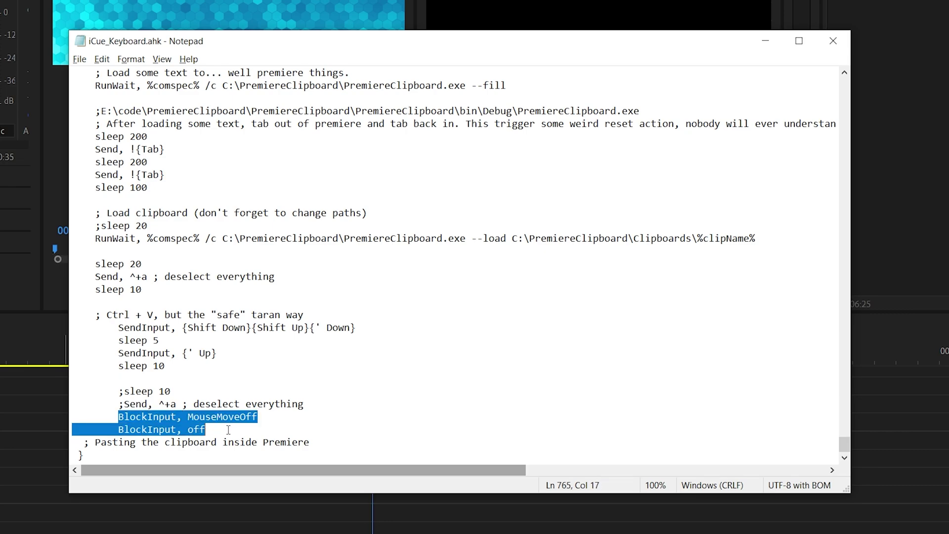
pyautogui.click(278, 437)
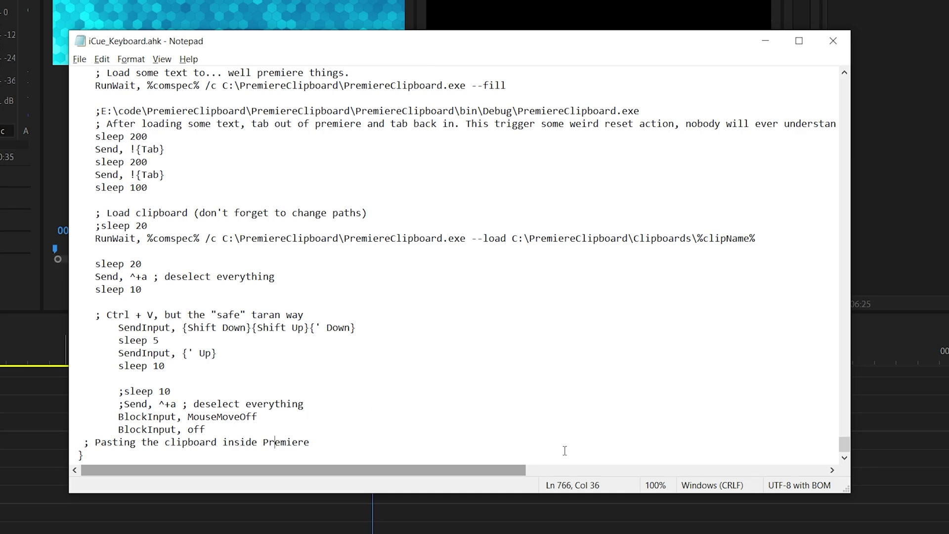
# Step: Recheck the PremiereClipboard.exe and Clipboards folder paths in the --load and --fill lines of the function
pyautogui.scroll(4, 392, 294)
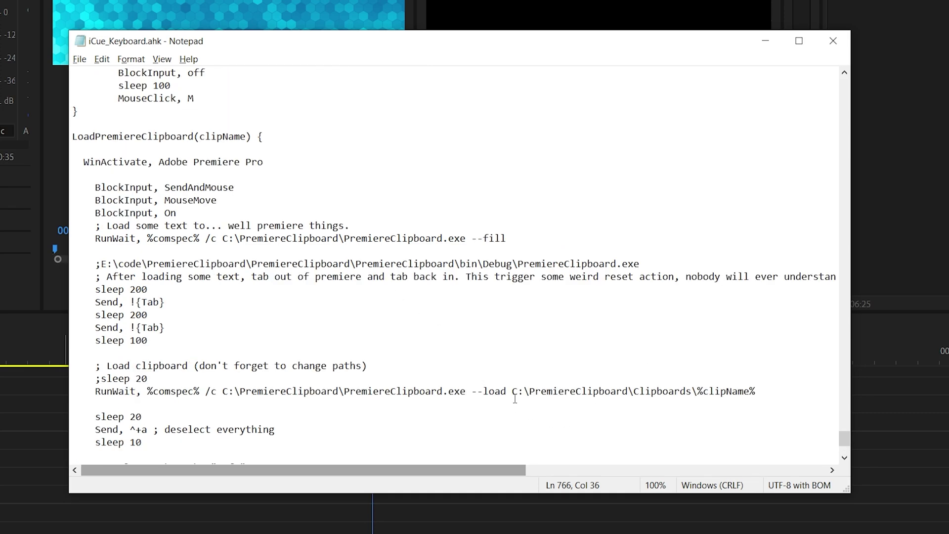
pyautogui.moveTo(512, 391); pyautogui.dragTo(756, 391)
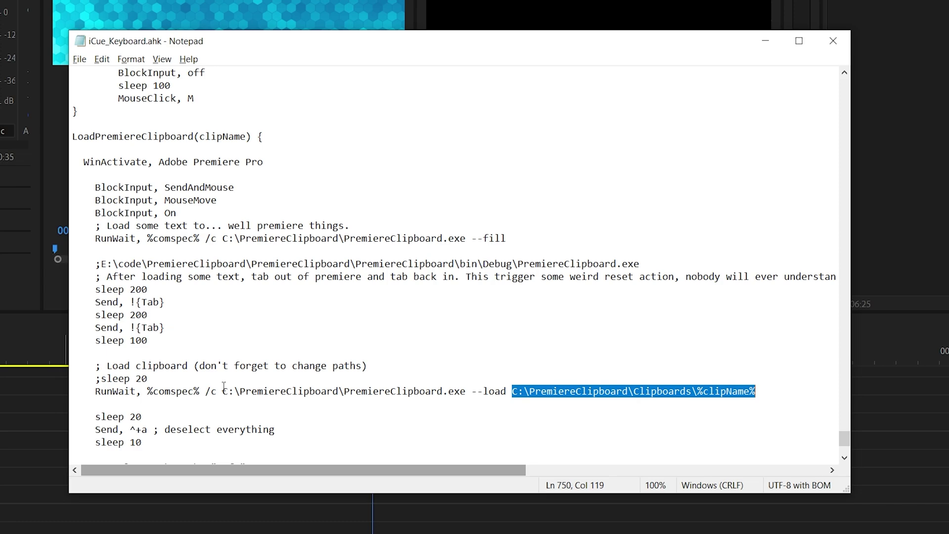
pyautogui.moveTo(223, 391); pyautogui.dragTo(462, 393)
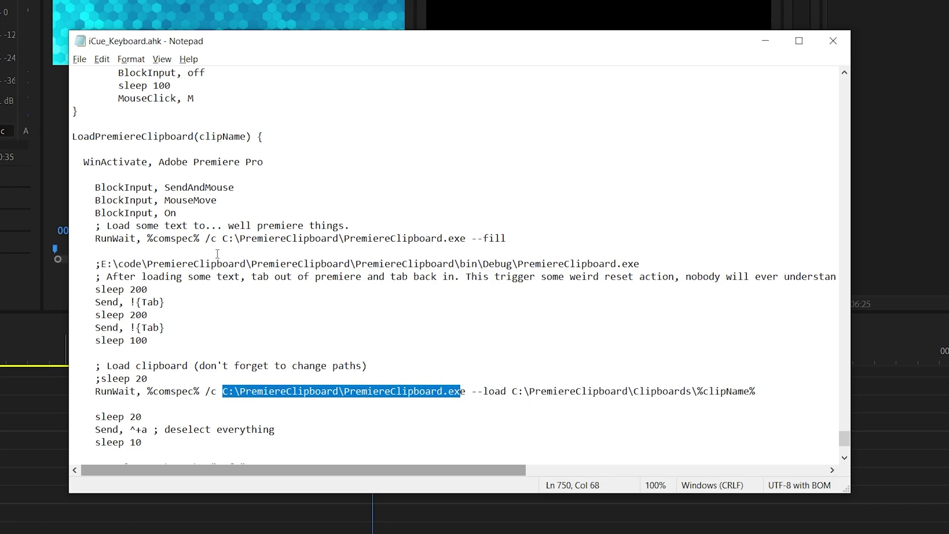
pyautogui.moveTo(223, 238); pyautogui.dragTo(452, 231)
pyautogui.click(452, 231)
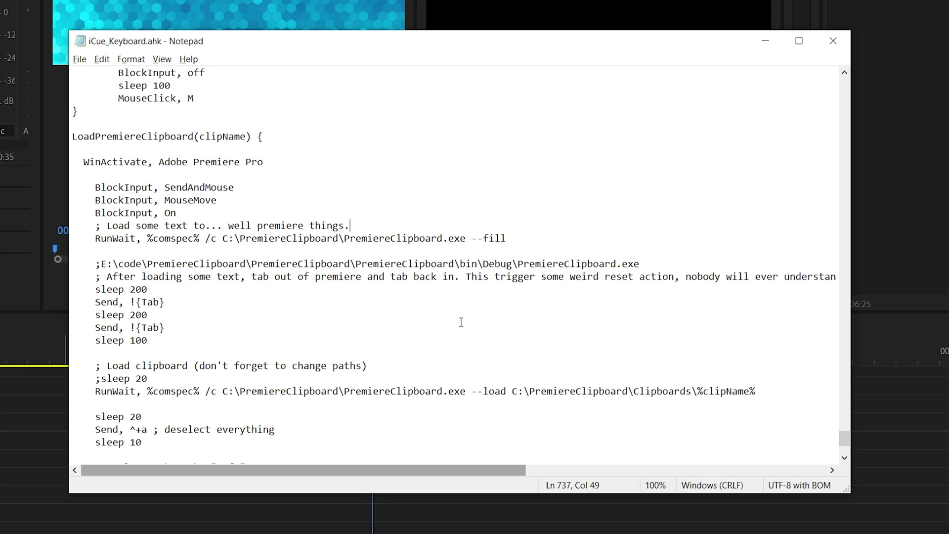
pyautogui.scroll(-4, 460, 322)
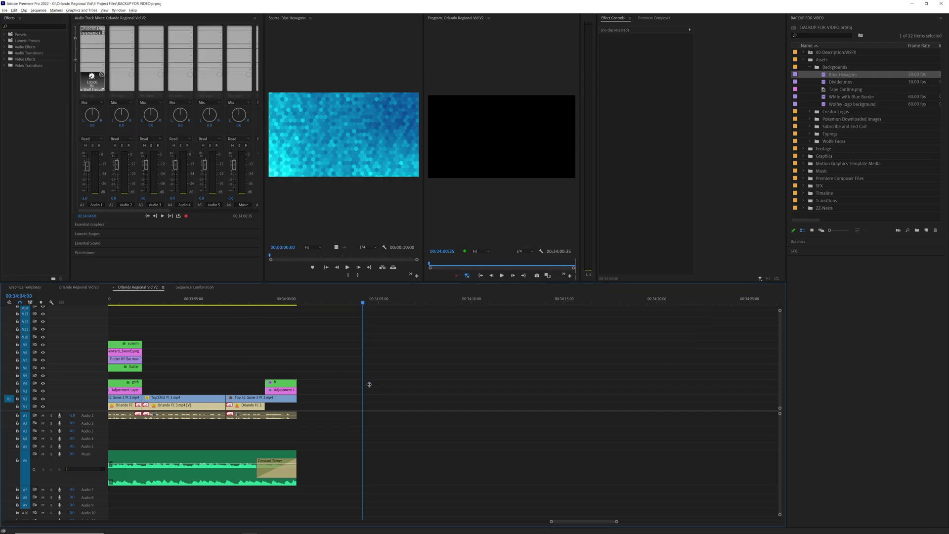
# Step: In Premiere Pro, load the Adjustment Layer preset at 00:34:04:08 on an empty upper video track and the Footage preset after it
pyautogui.scroll(5, 512, 380)
pyautogui.scroll(1, 512, 380)
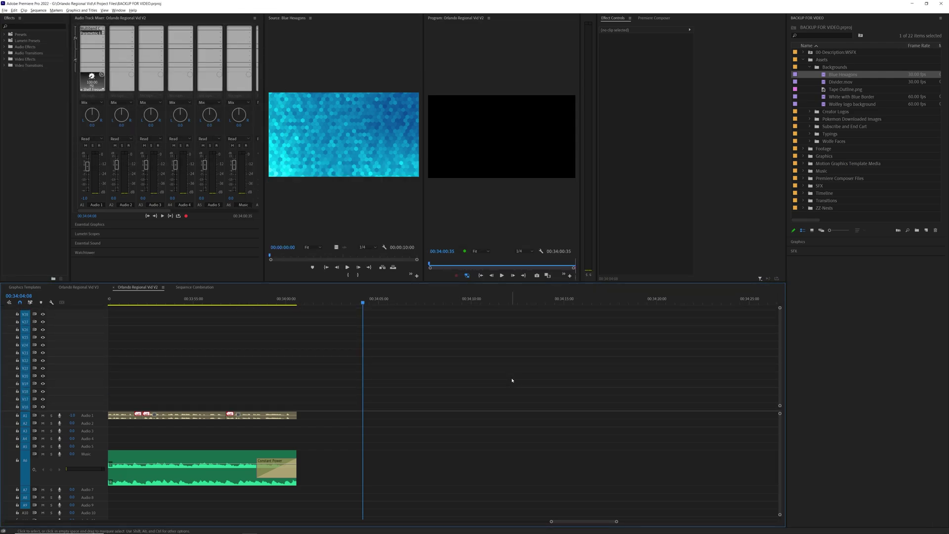
pyautogui.hotkey('alt', 'Tab')
pyautogui.hotkey('ctrl', 'v')
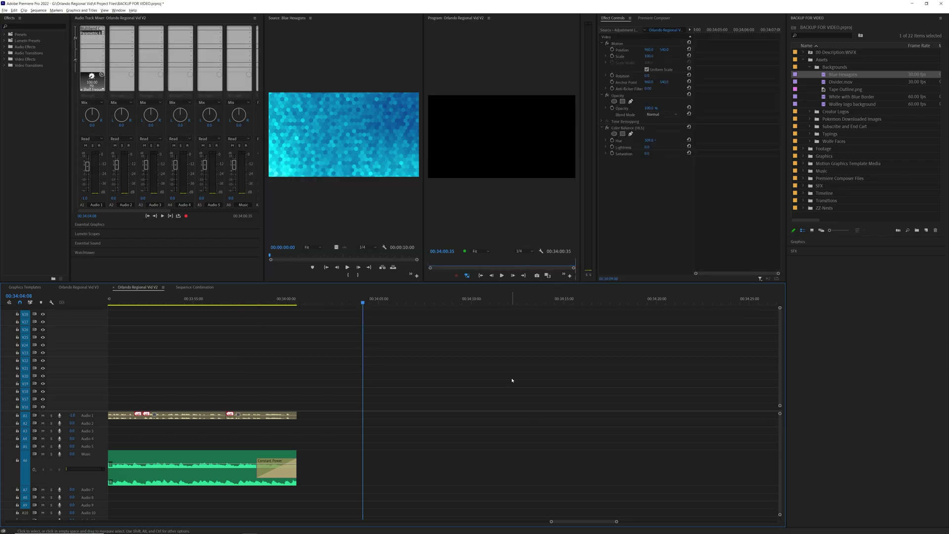
pyautogui.hotkey('ctrl', 'v')
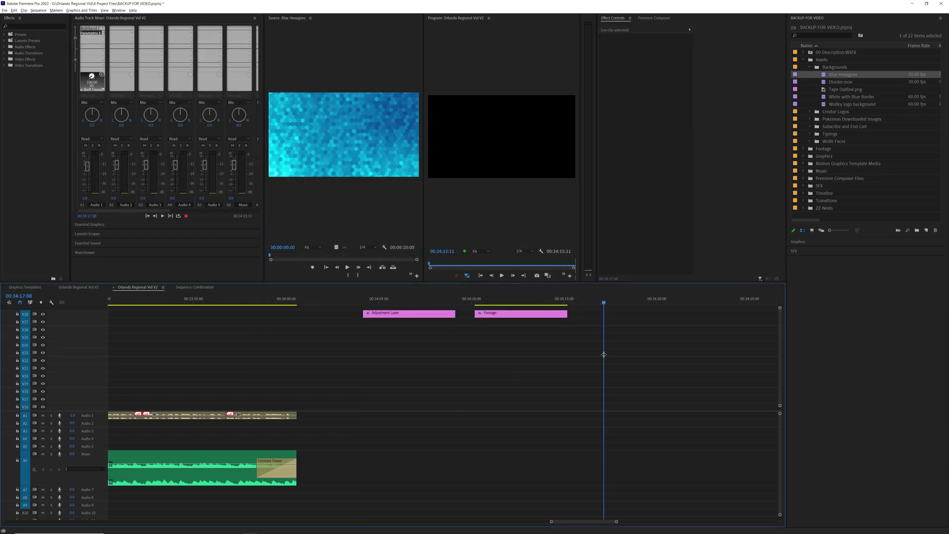
# Step: Load the Example Text, EV Slider and Stats Slider presets one after another on the same video track
pyautogui.hotkey('ctrl', 'v')
pyautogui.hotkey('shift', 'Right')
pyautogui.hotkey('shift', 'Right')
pyautogui.hotkey('shift', 'Right')
pyautogui.hotkey('shift', 'Right')
pyautogui.hotkey('ctrl', 'v')
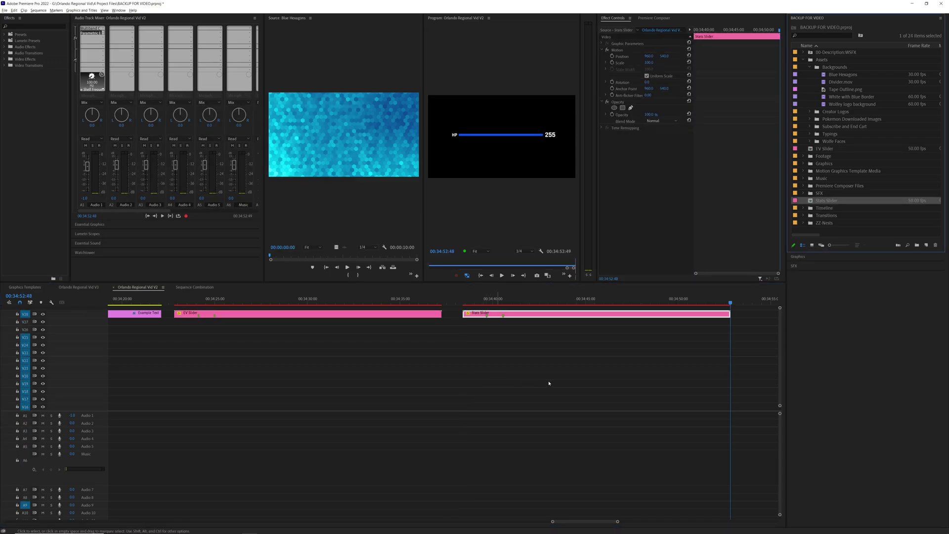
# Step: Load the paper background preset at 00:34:53:52, after the Stats Slider clip
pyautogui.rightClick(740, 369)
pyautogui.rightClick(750, 371)
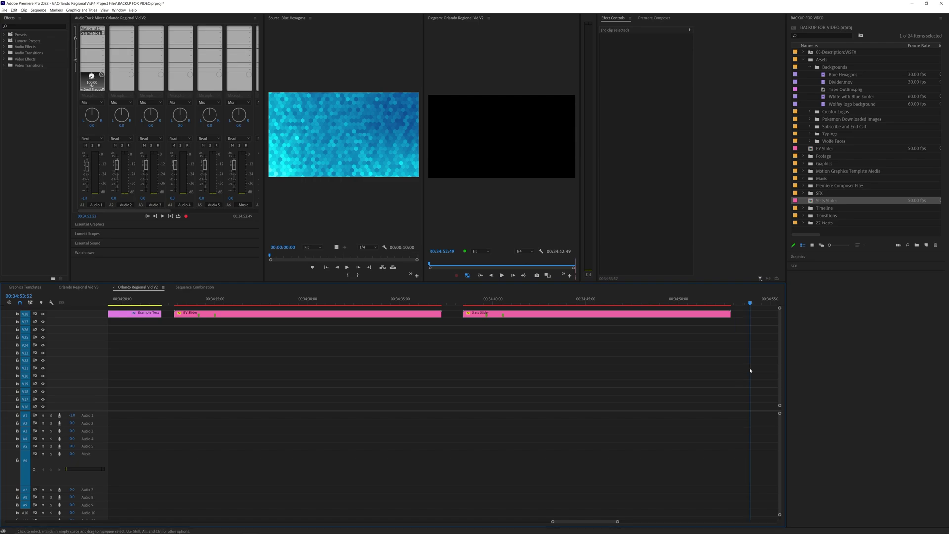
pyautogui.hotkey('ctrl', 'v')
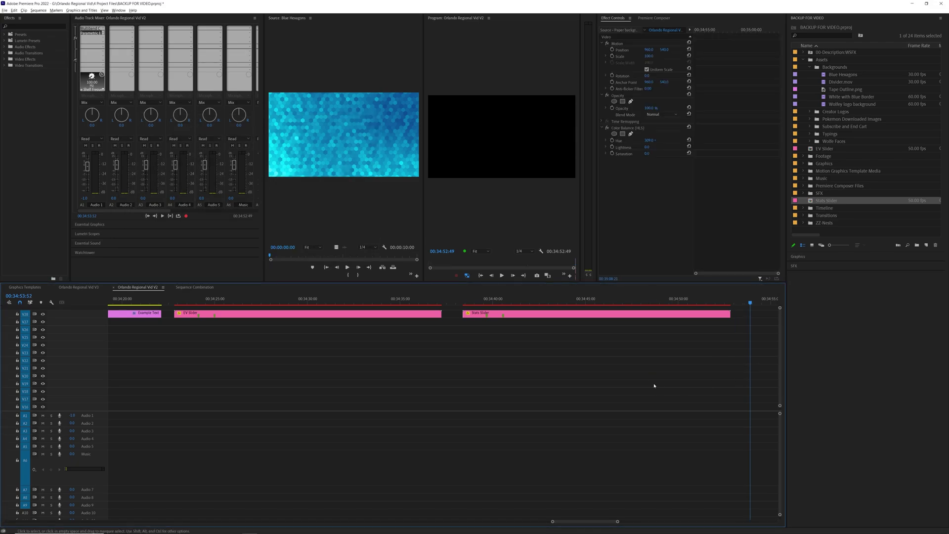
pyautogui.click(540, 378)
pyautogui.scroll(2, 612, 400)
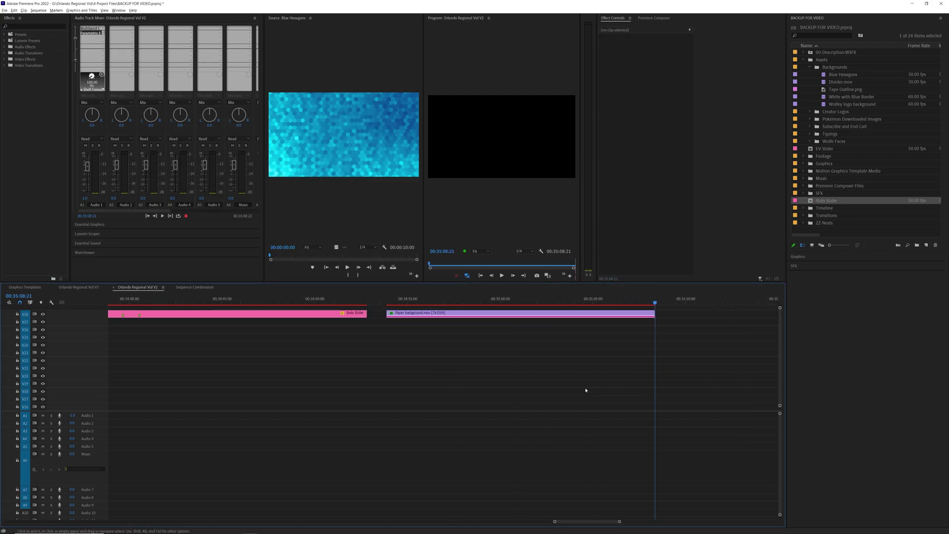
# Step: Stack the pasted preset clips over each other on separate video tracks, paper background lowest, and preview them at 00:34:34:58
pyautogui.scroll(-3, 519, 374)
pyautogui.scroll(-4, 518, 373)
pyautogui.moveTo(401, 298); pyautogui.dragTo(441, 309)
pyautogui.moveTo(550, 331); pyautogui.dragTo(354, 305)
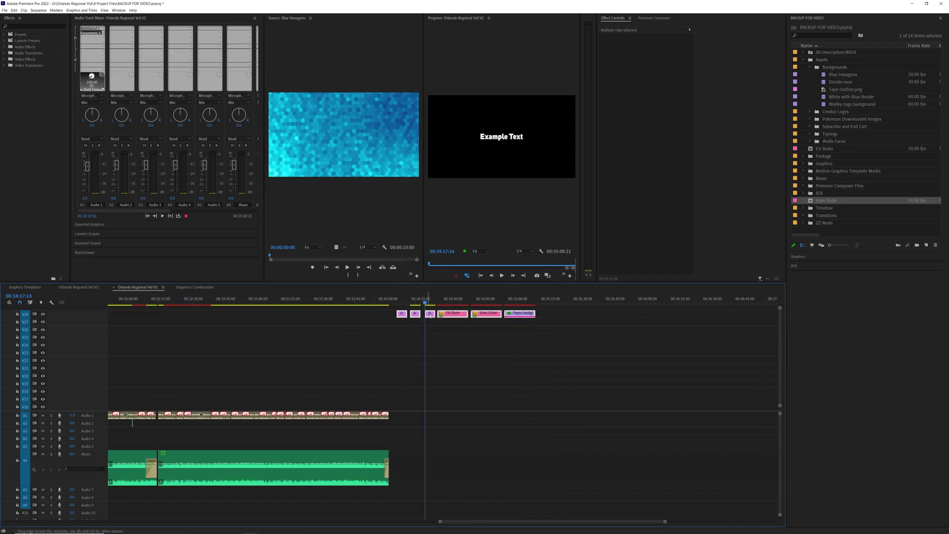
pyautogui.moveTo(450, 316); pyautogui.dragTo(460, 345)
pyautogui.moveTo(504, 370); pyautogui.dragTo(470, 338)
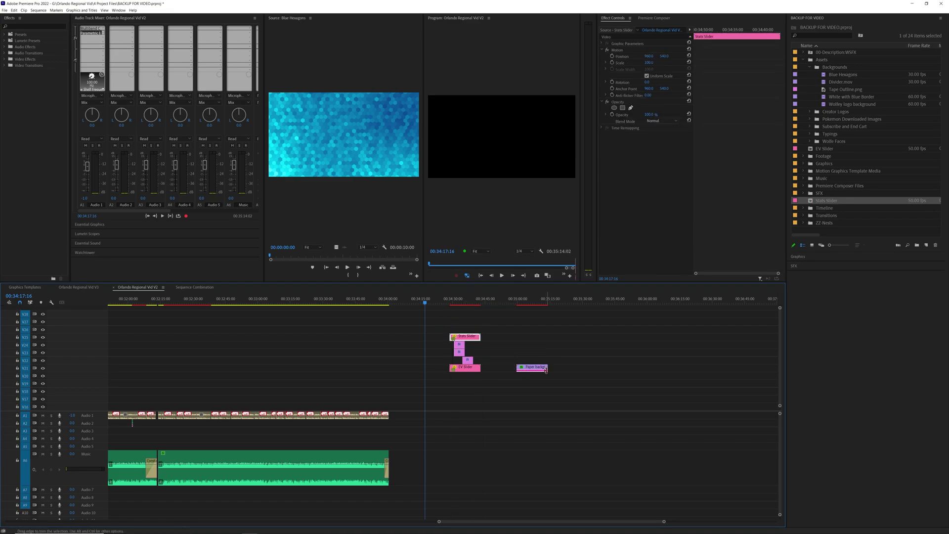
pyautogui.moveTo(532, 368); pyautogui.dragTo(465, 375)
pyautogui.click(463, 315)
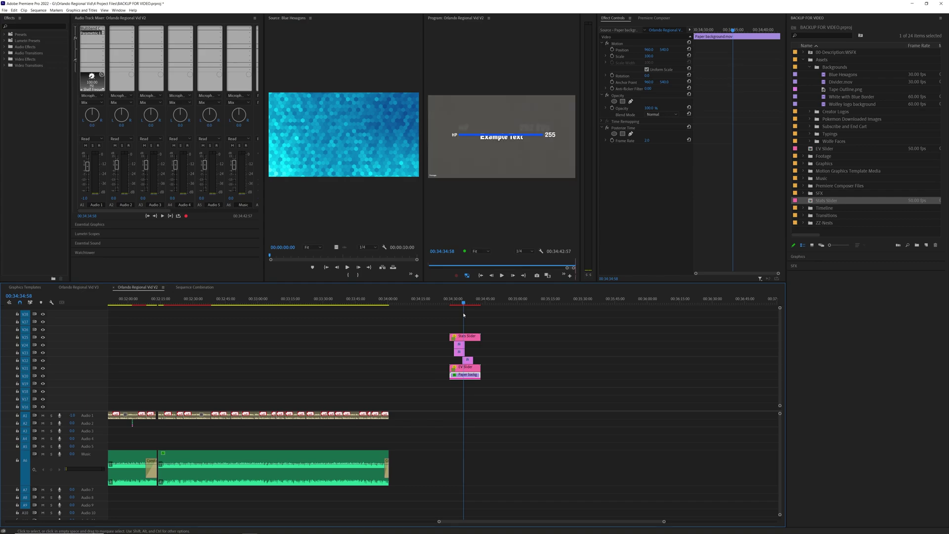